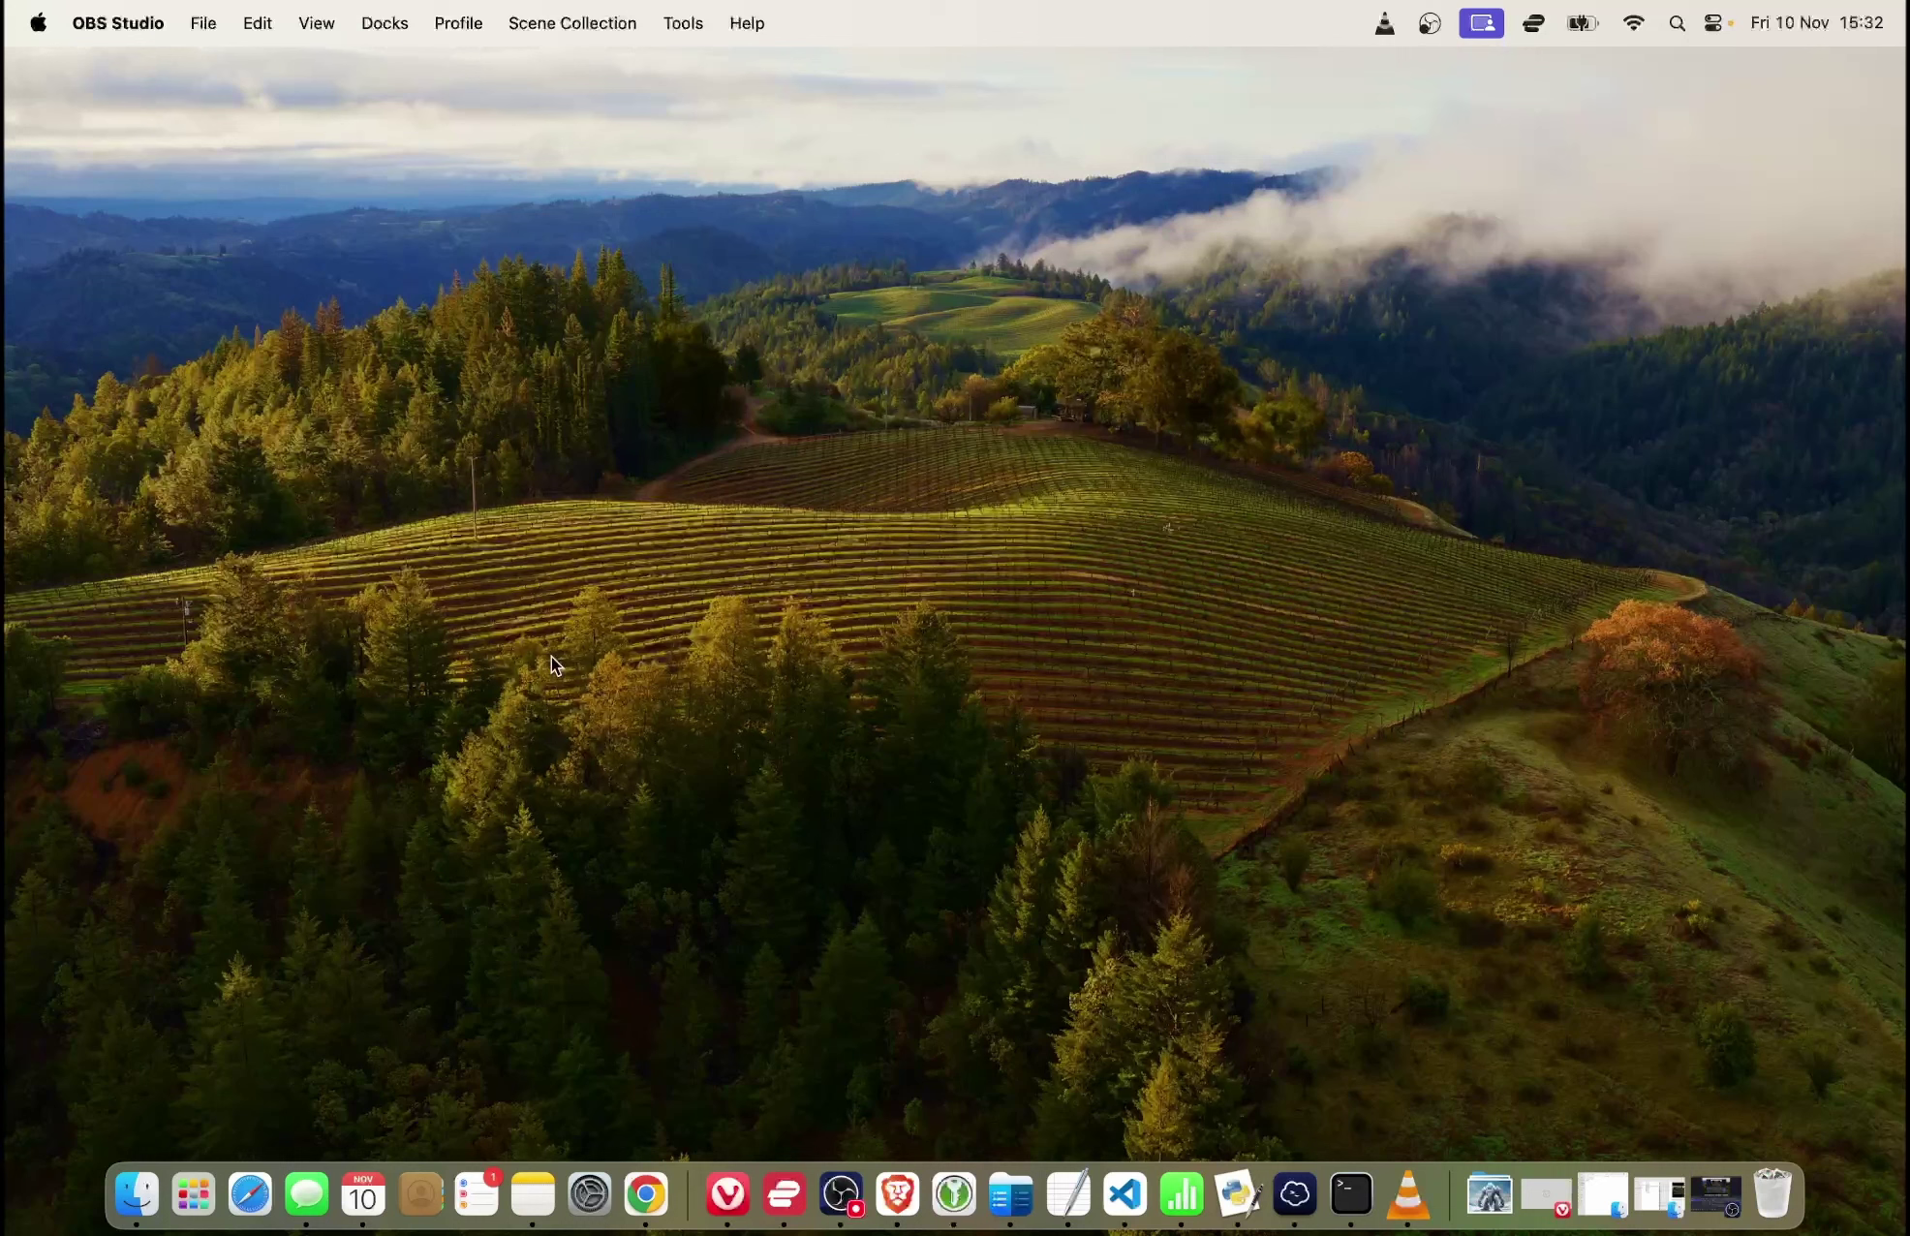
# Step: Launch Photo Booth by searching 'phot' in Launchpad
pyautogui.click(206, 1198)
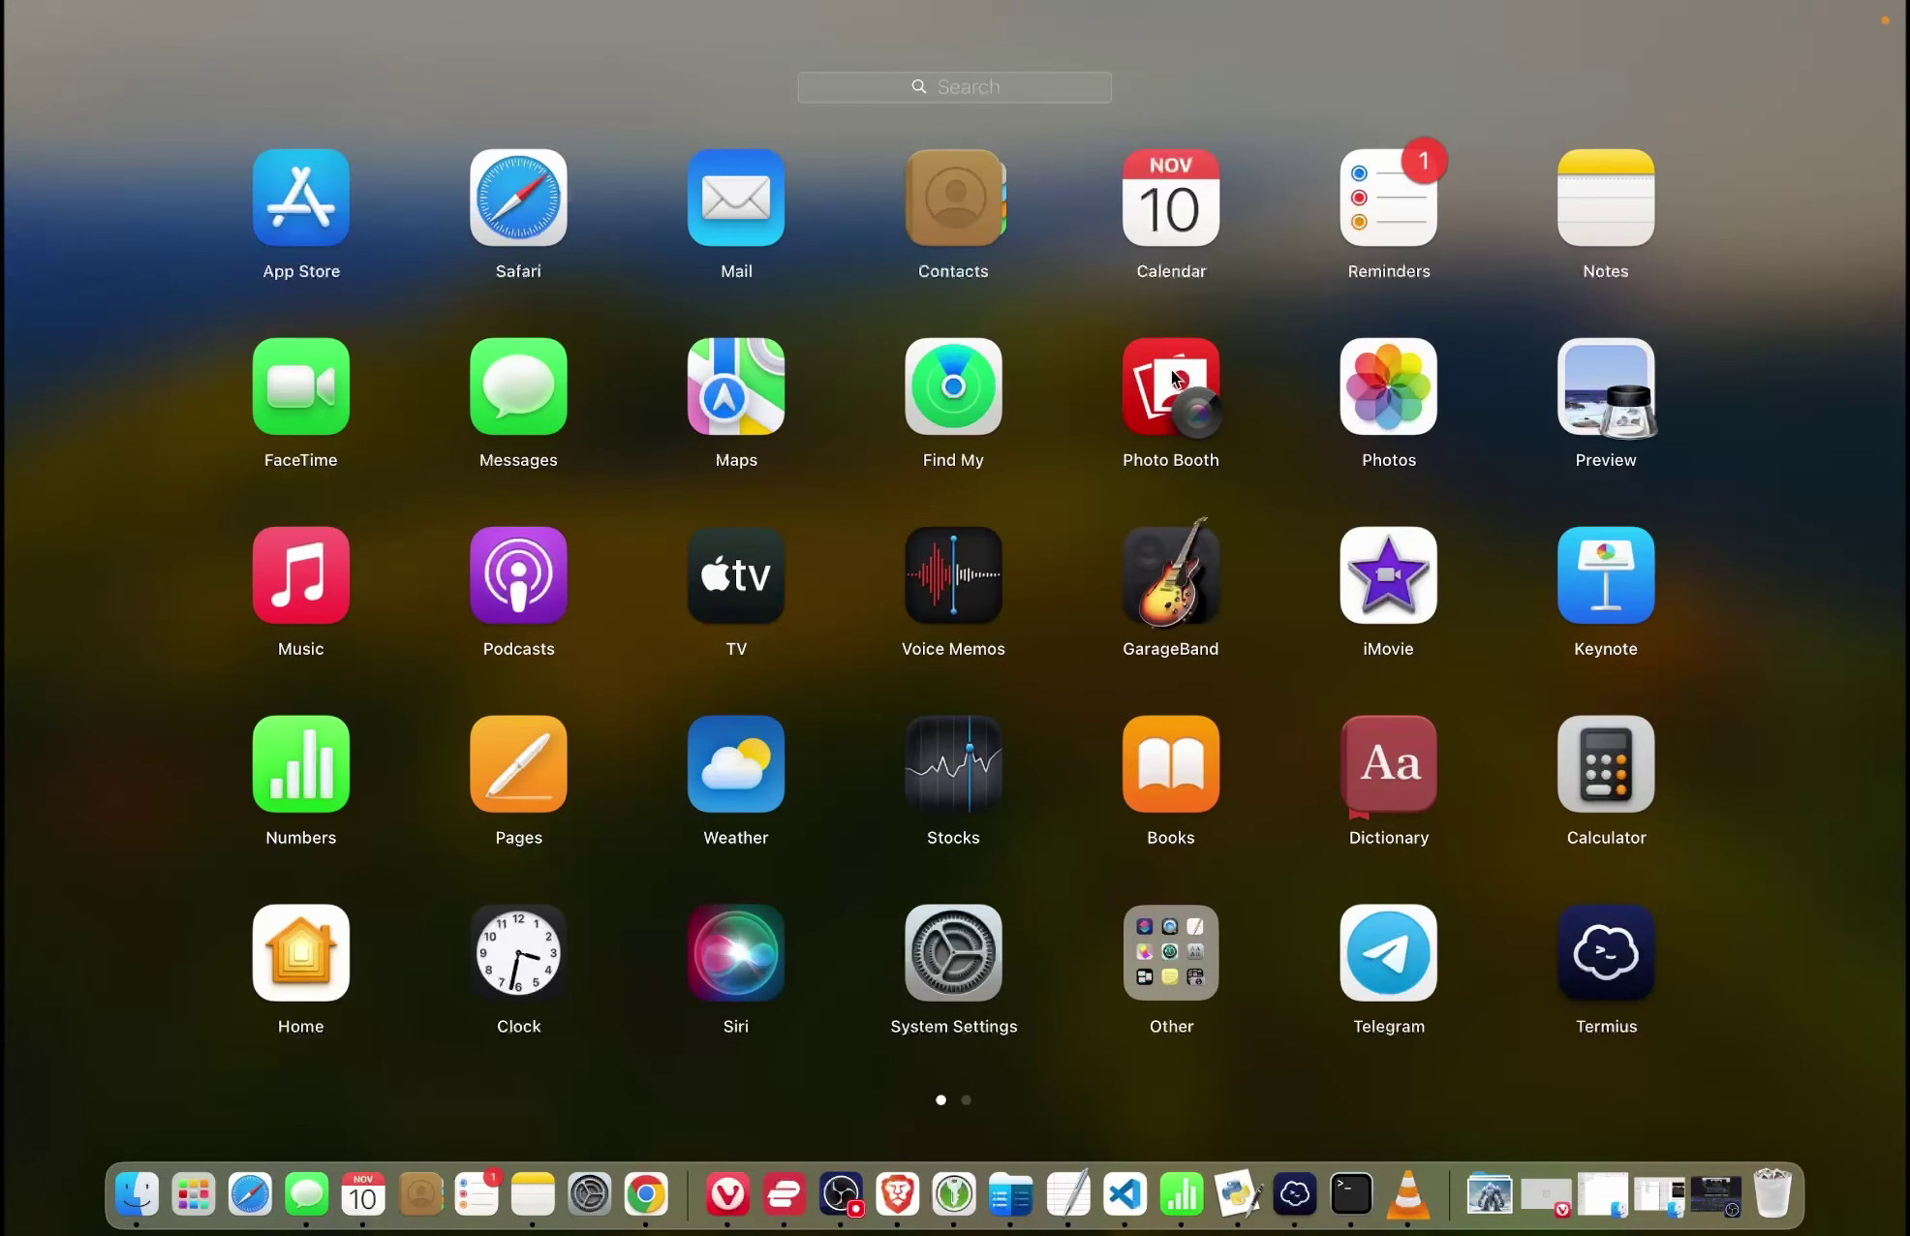
pyautogui.click(931, 85)
pyautogui.write('p')
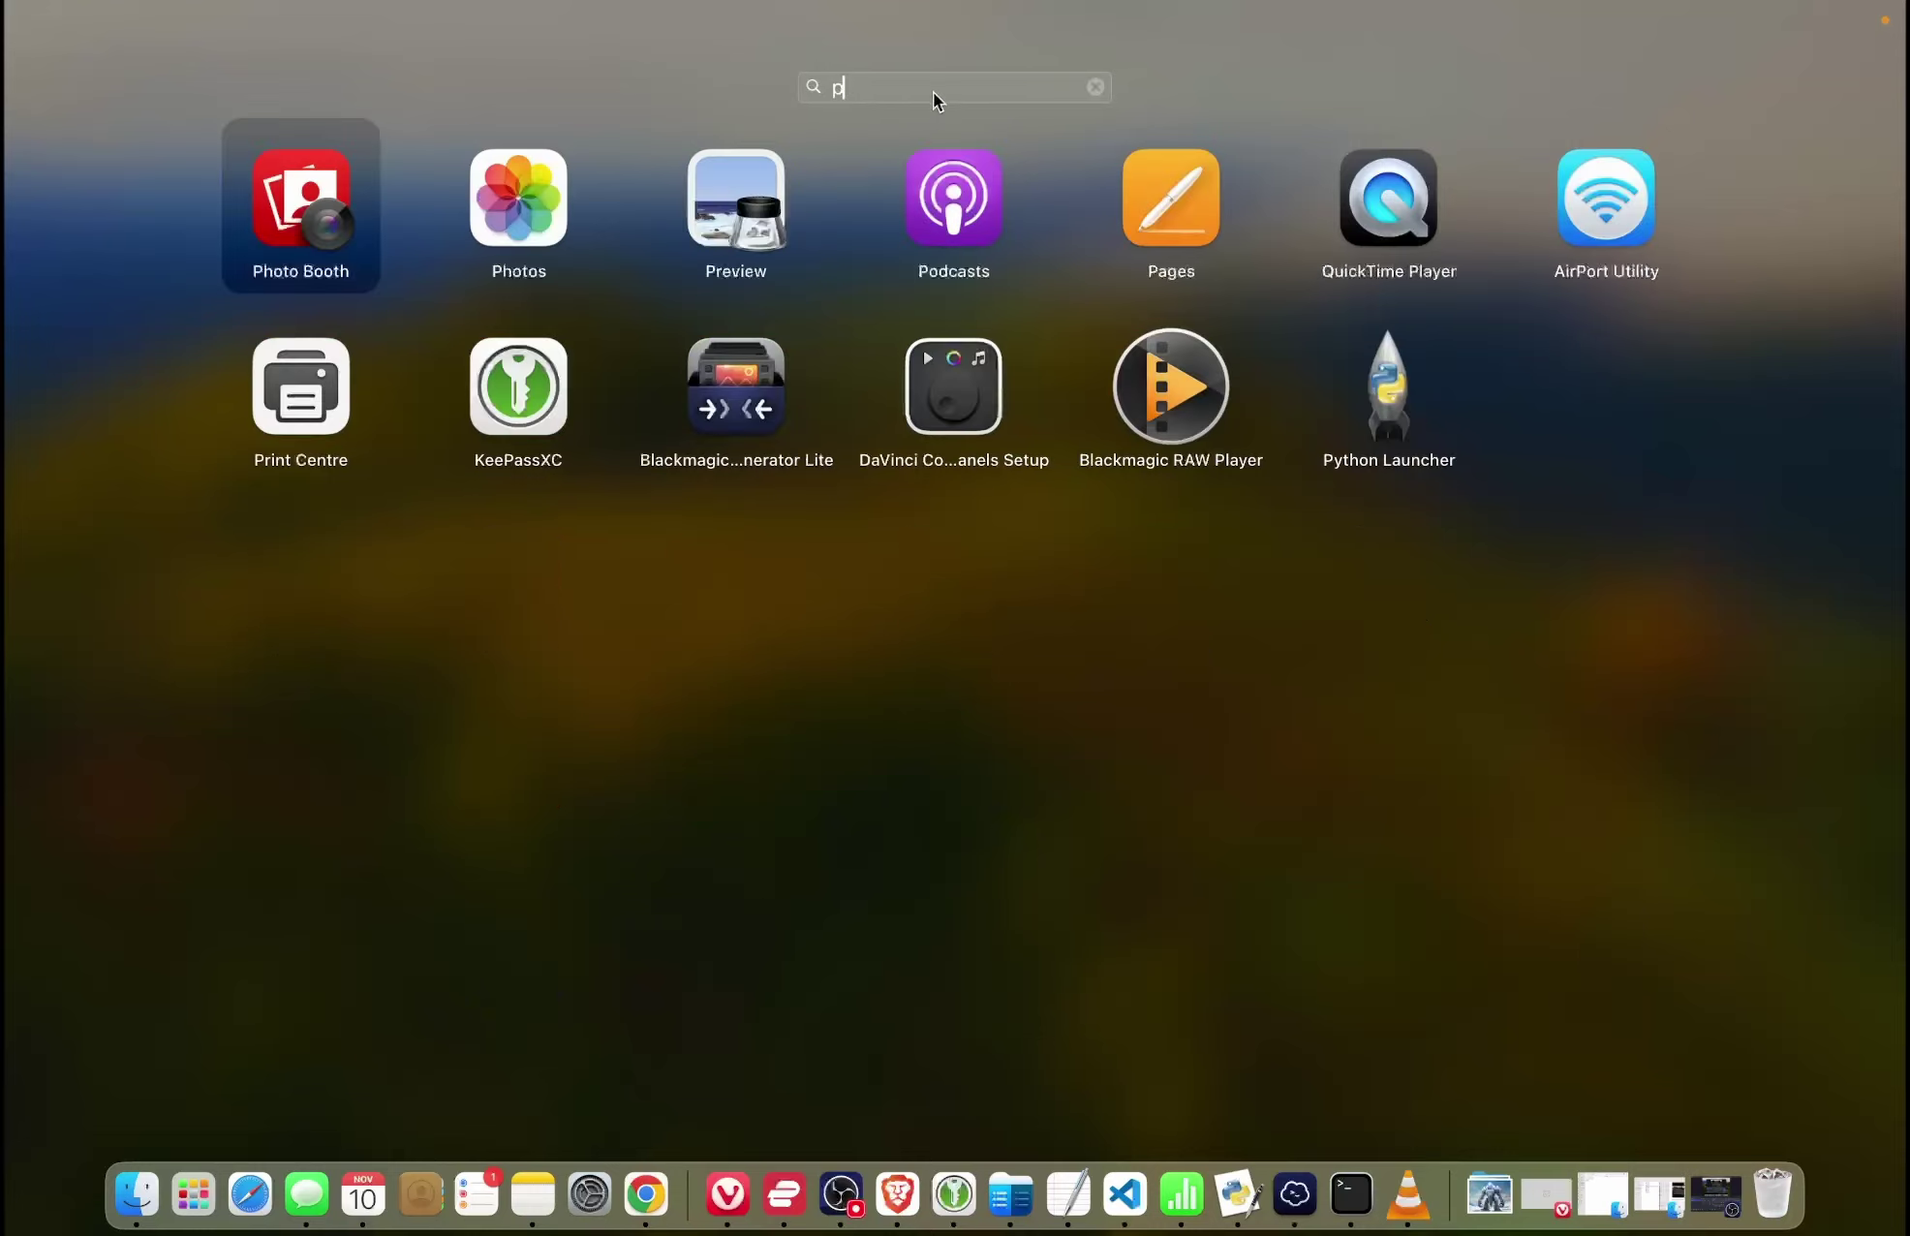
pyautogui.write('hoto')
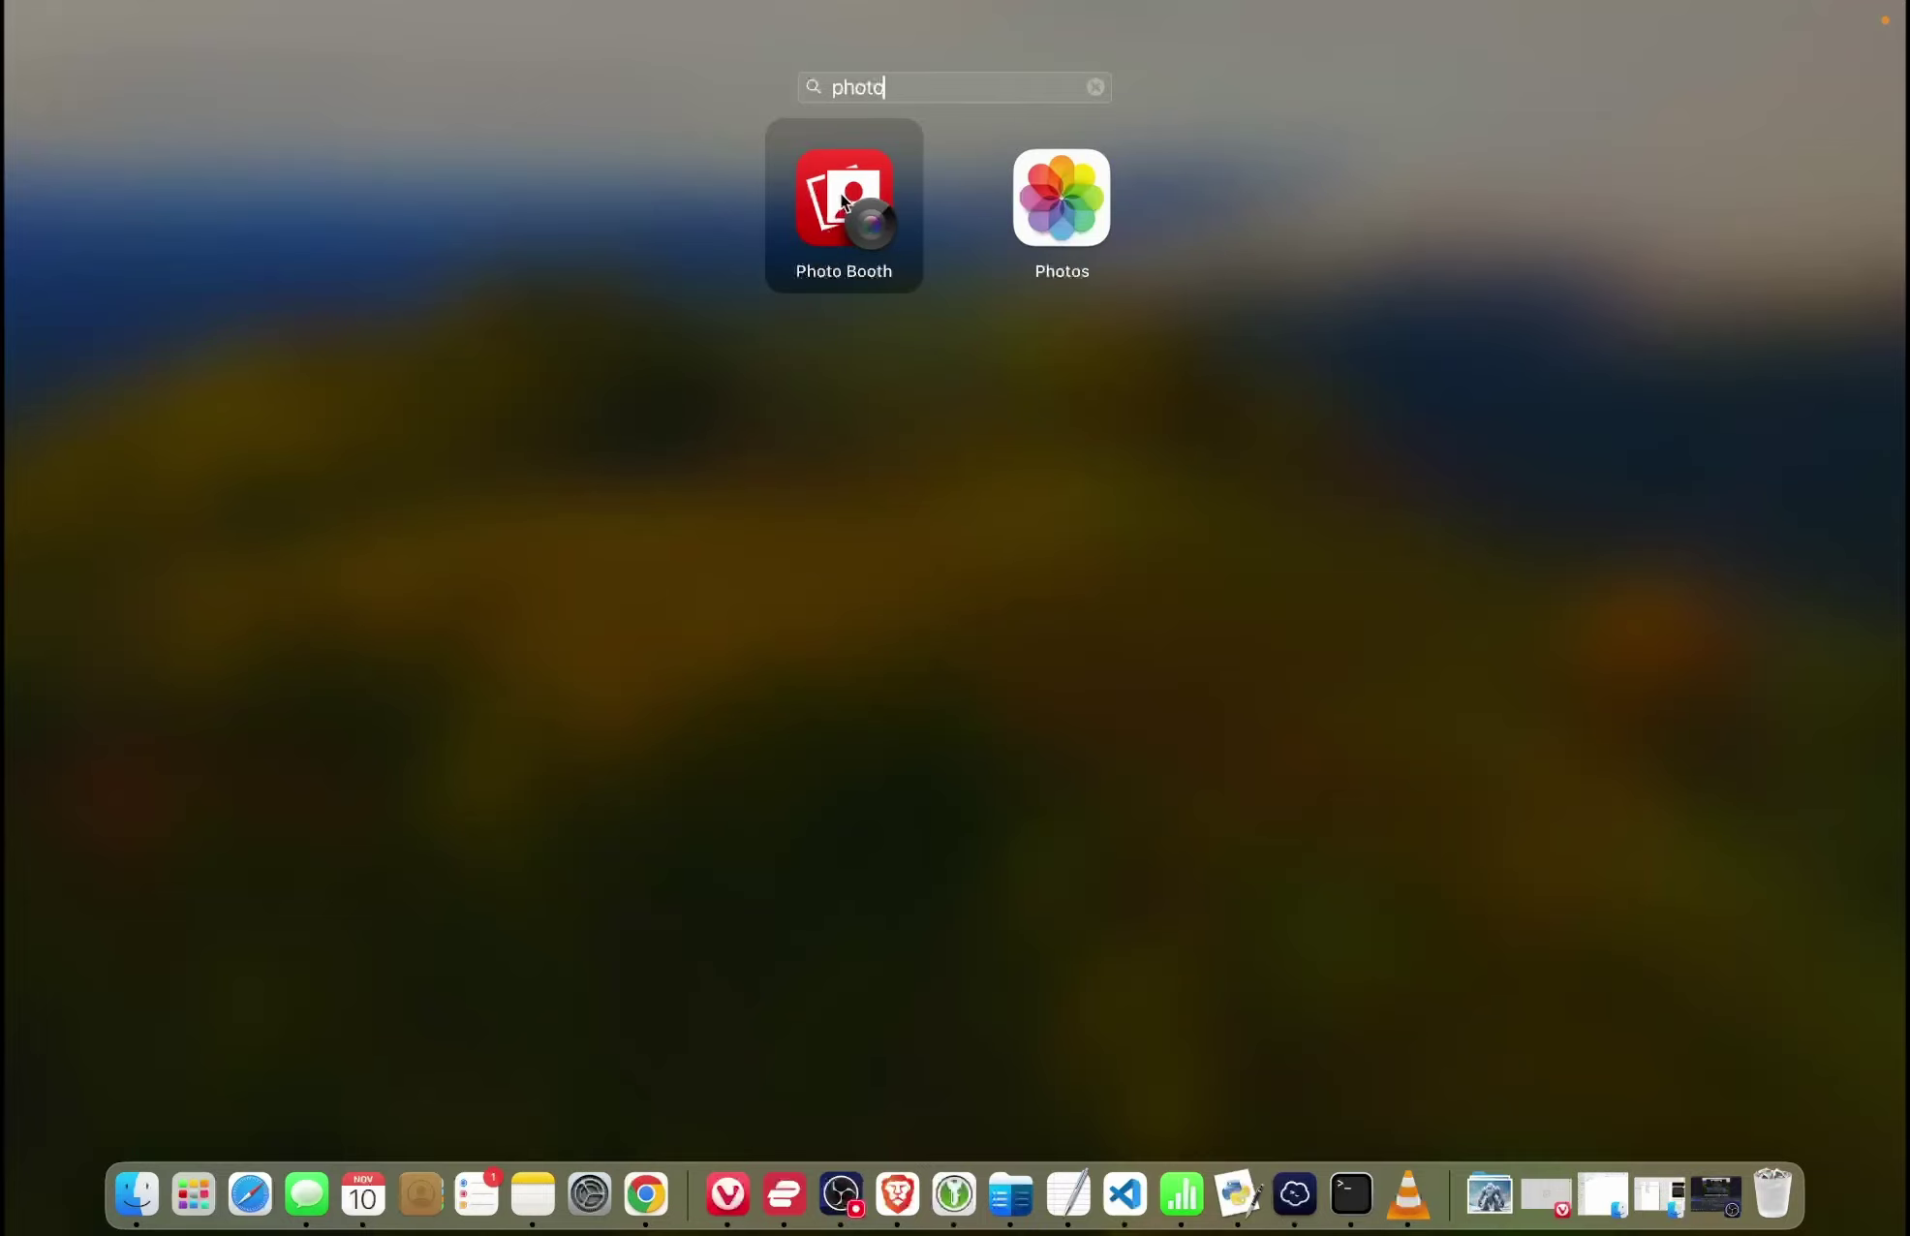
pyautogui.click(843, 196)
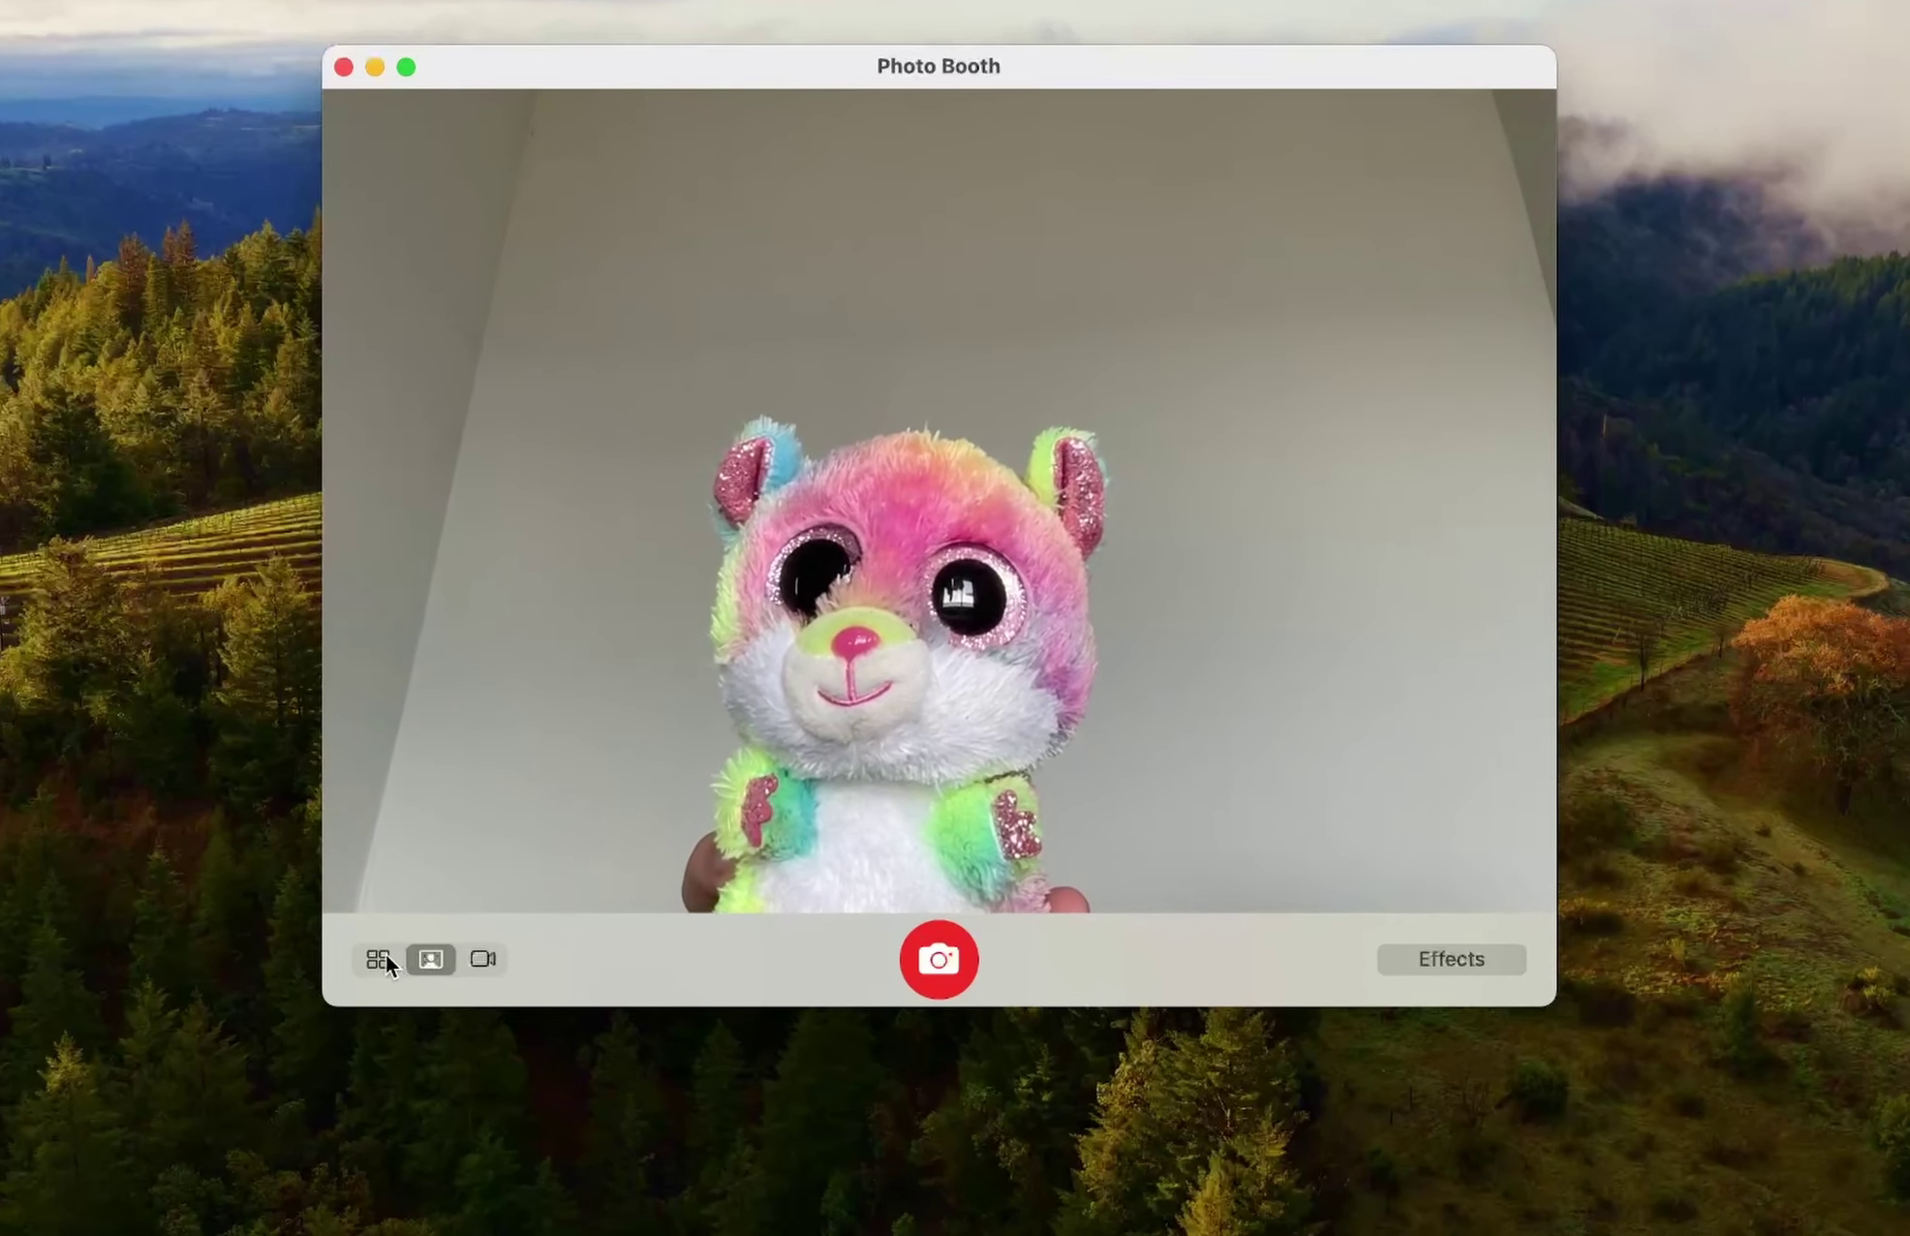
# Step: Switch to four-up mode and capture four shots of the plush toy
pyautogui.click(385, 953)
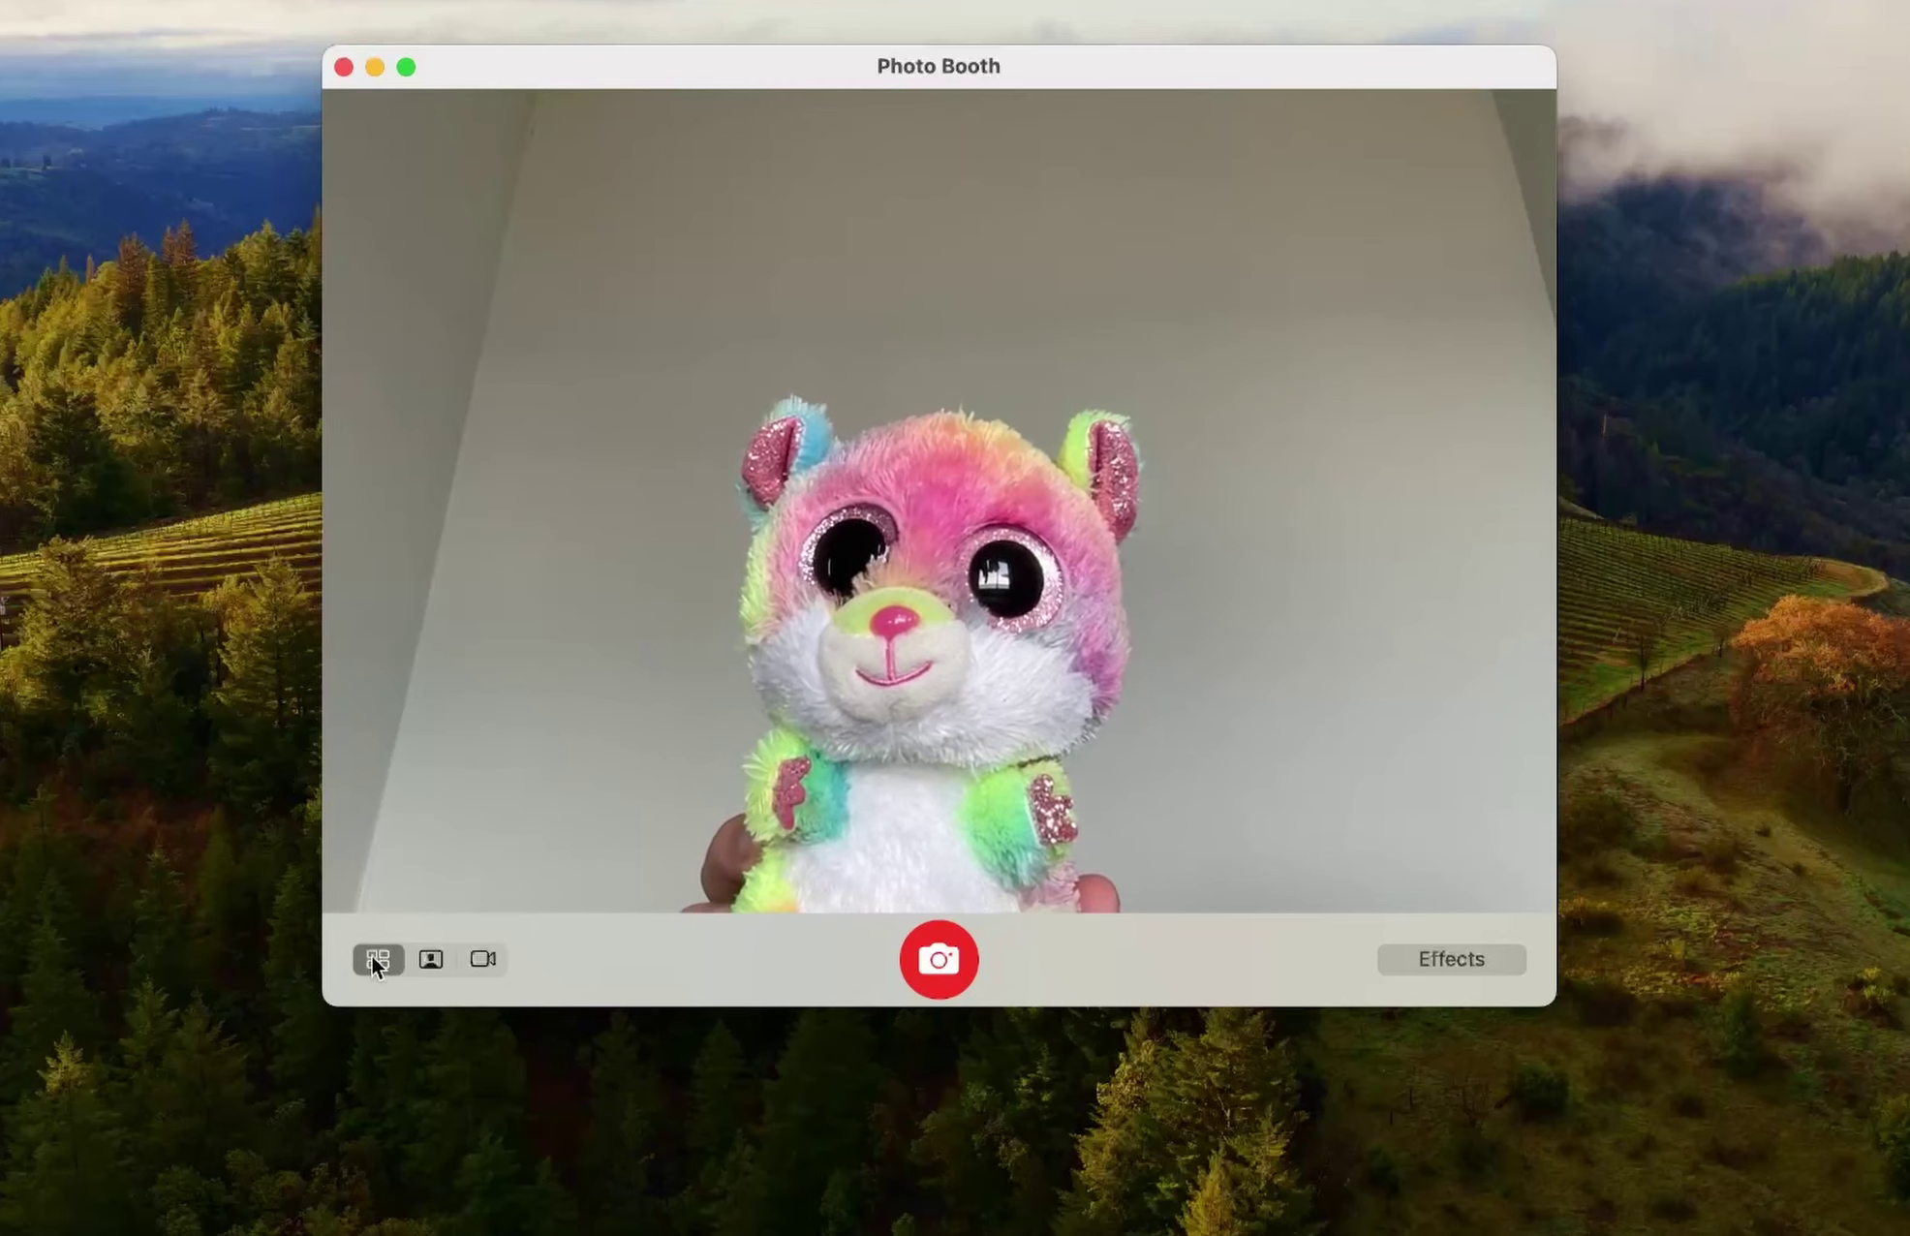
pyautogui.click(934, 953)
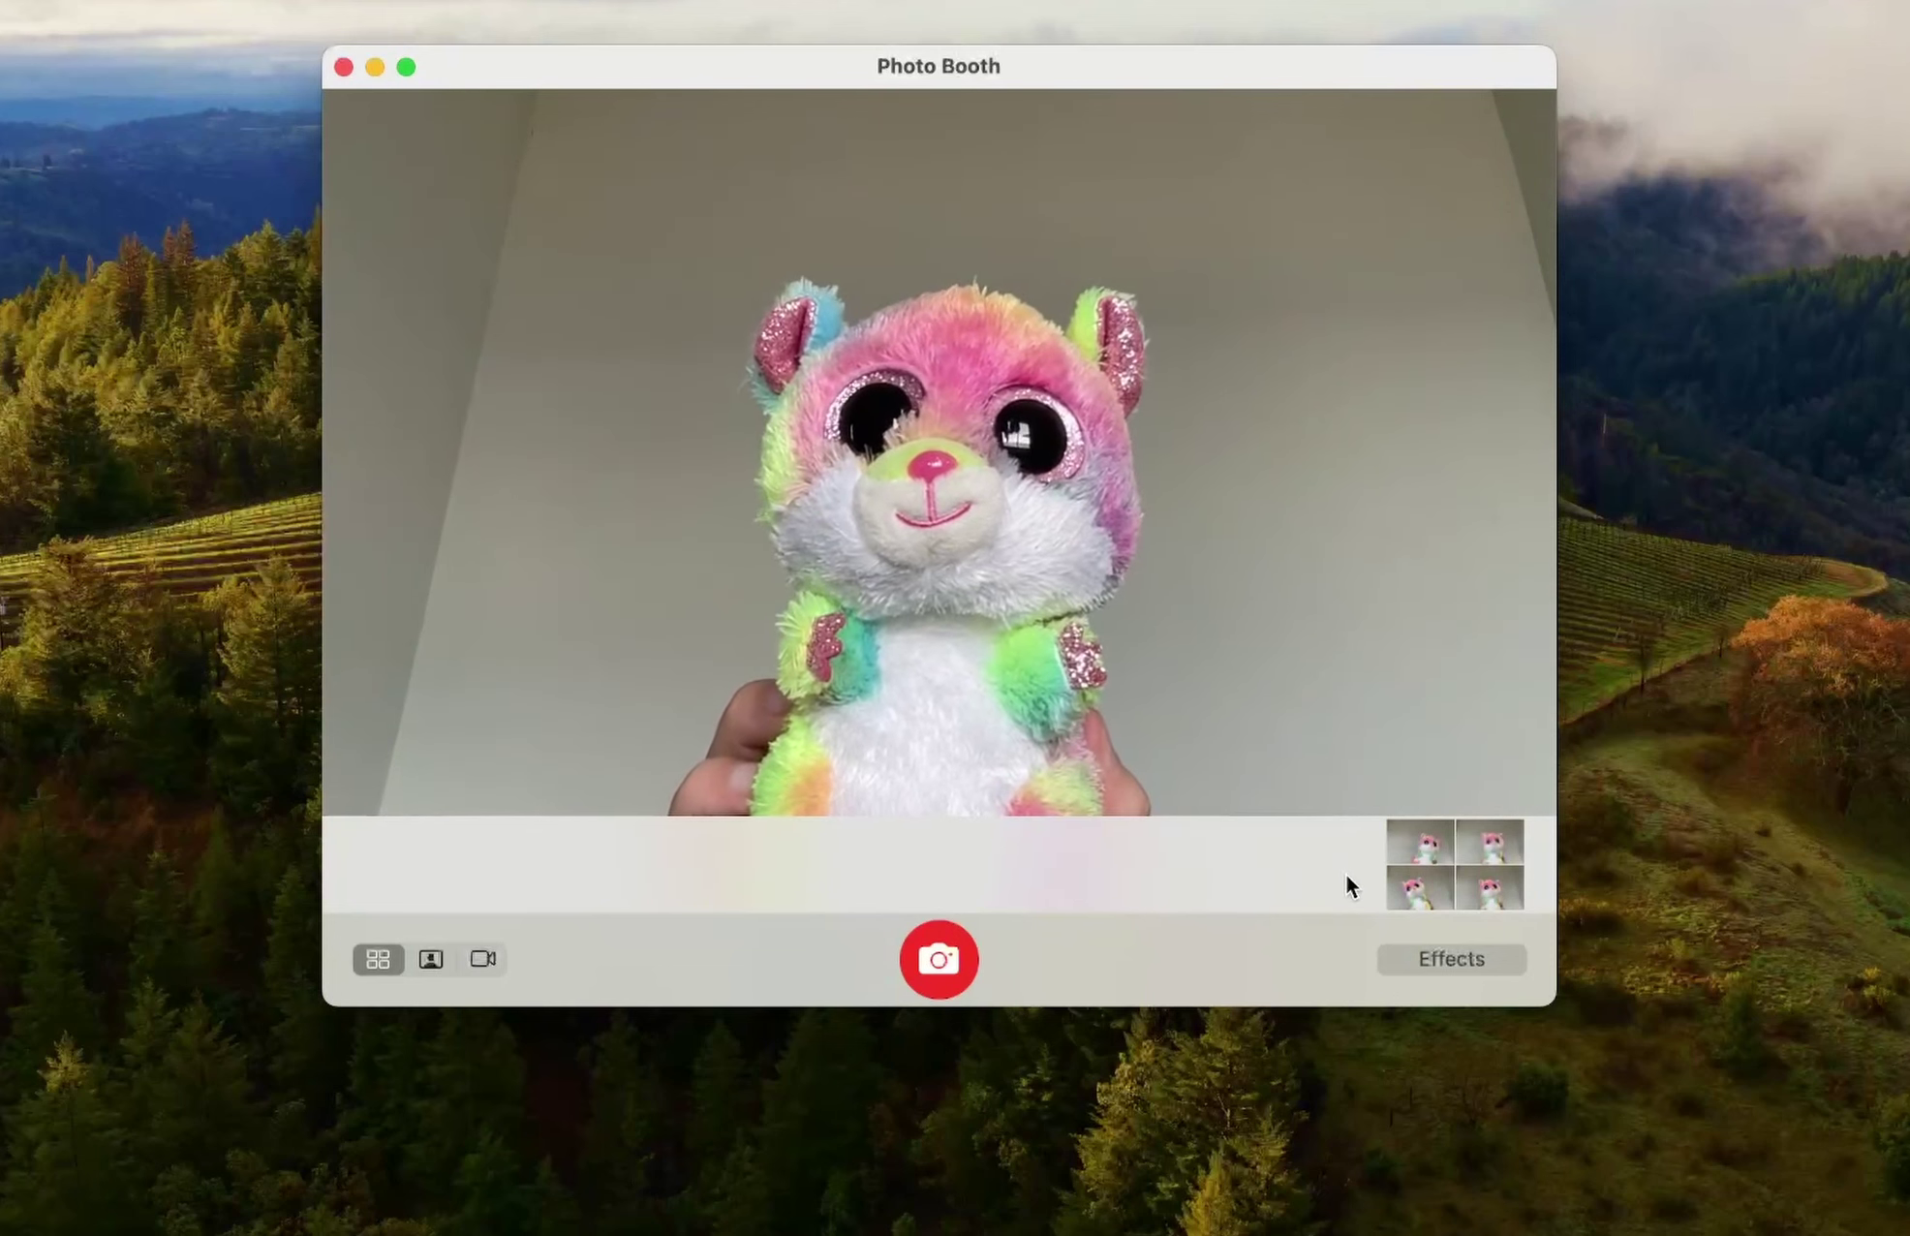
# Step: Open the new four-up photo and enlarge each of its four shots in turn
pyautogui.click(1445, 859)
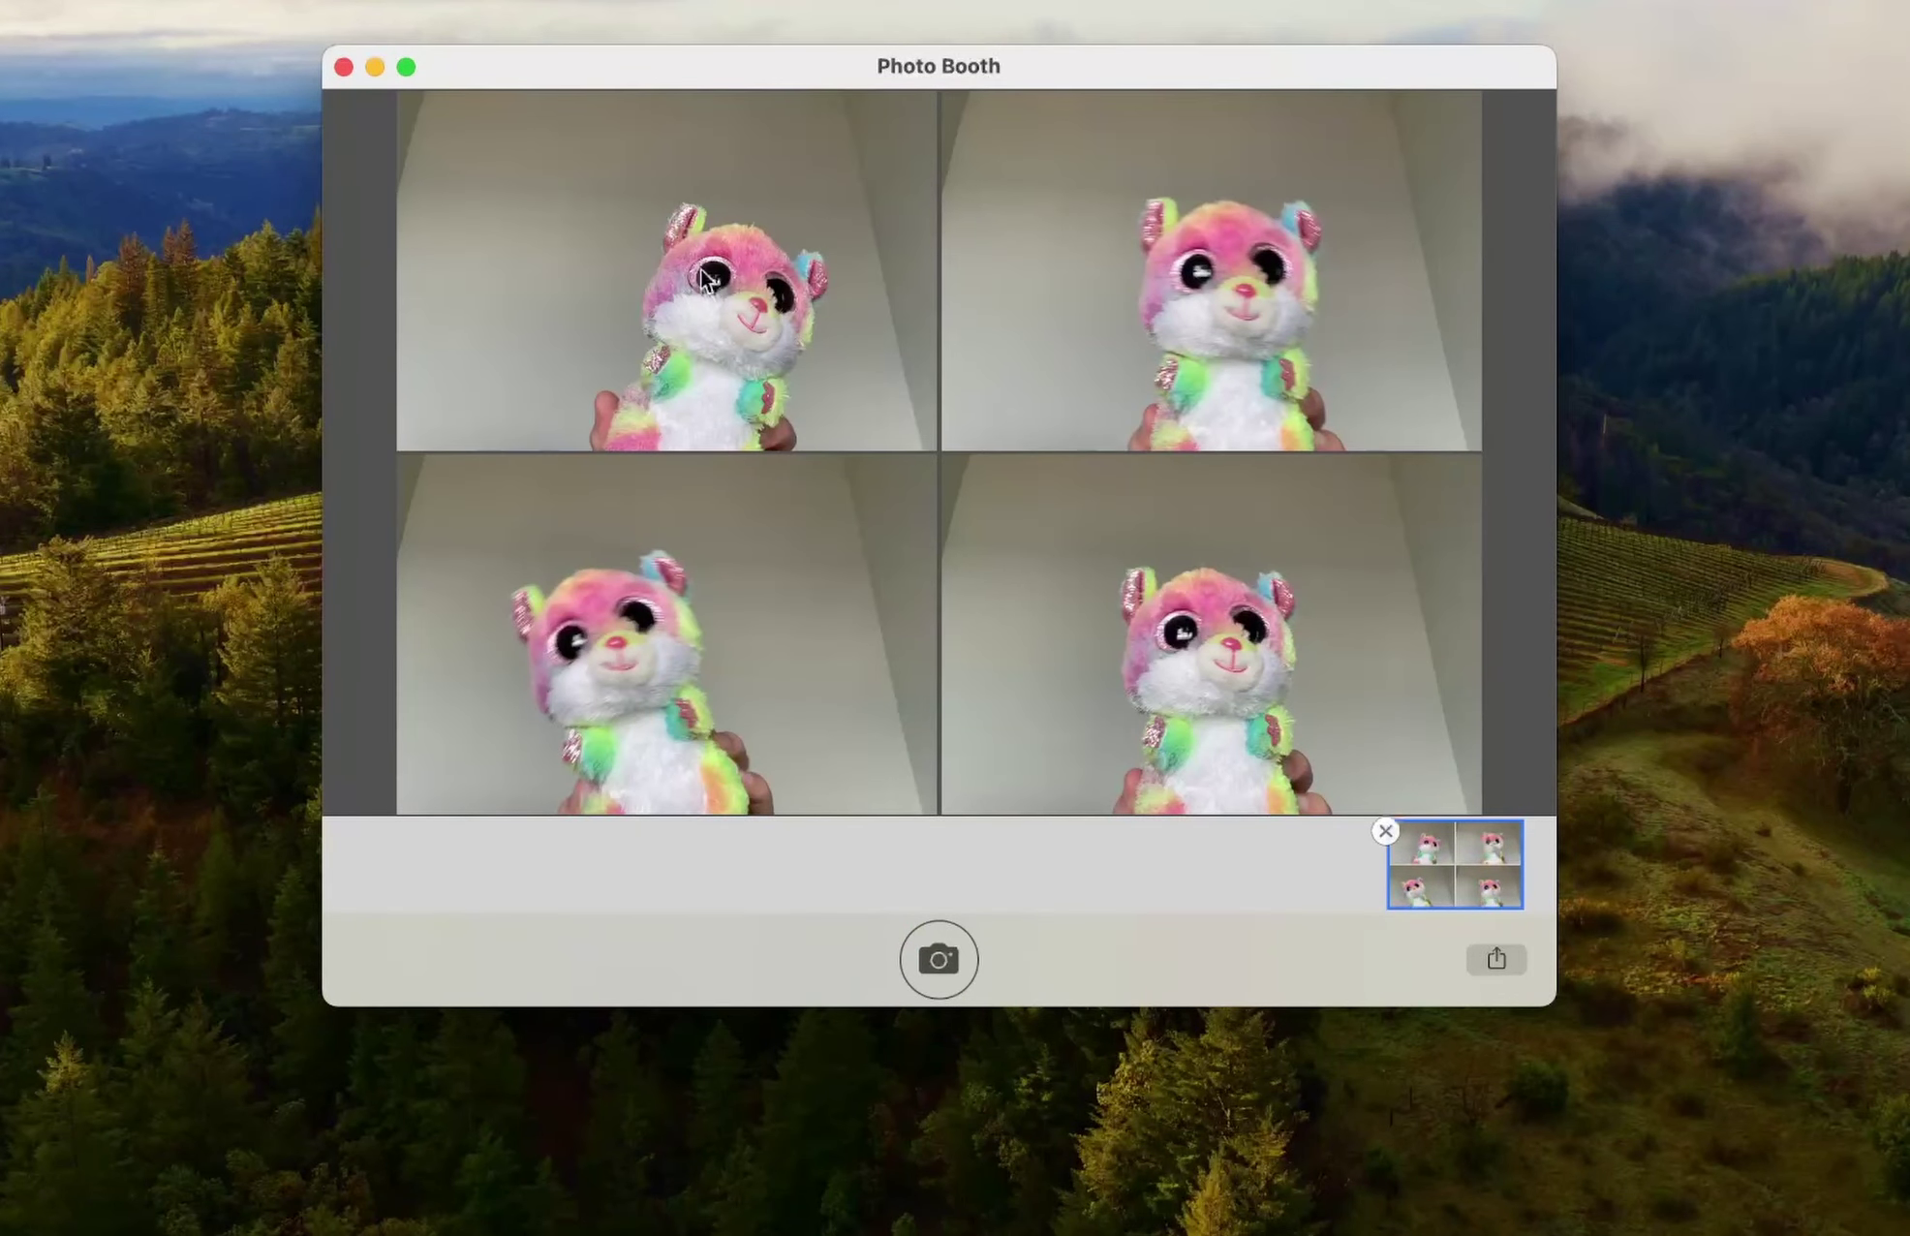
pyautogui.click(1230, 304)
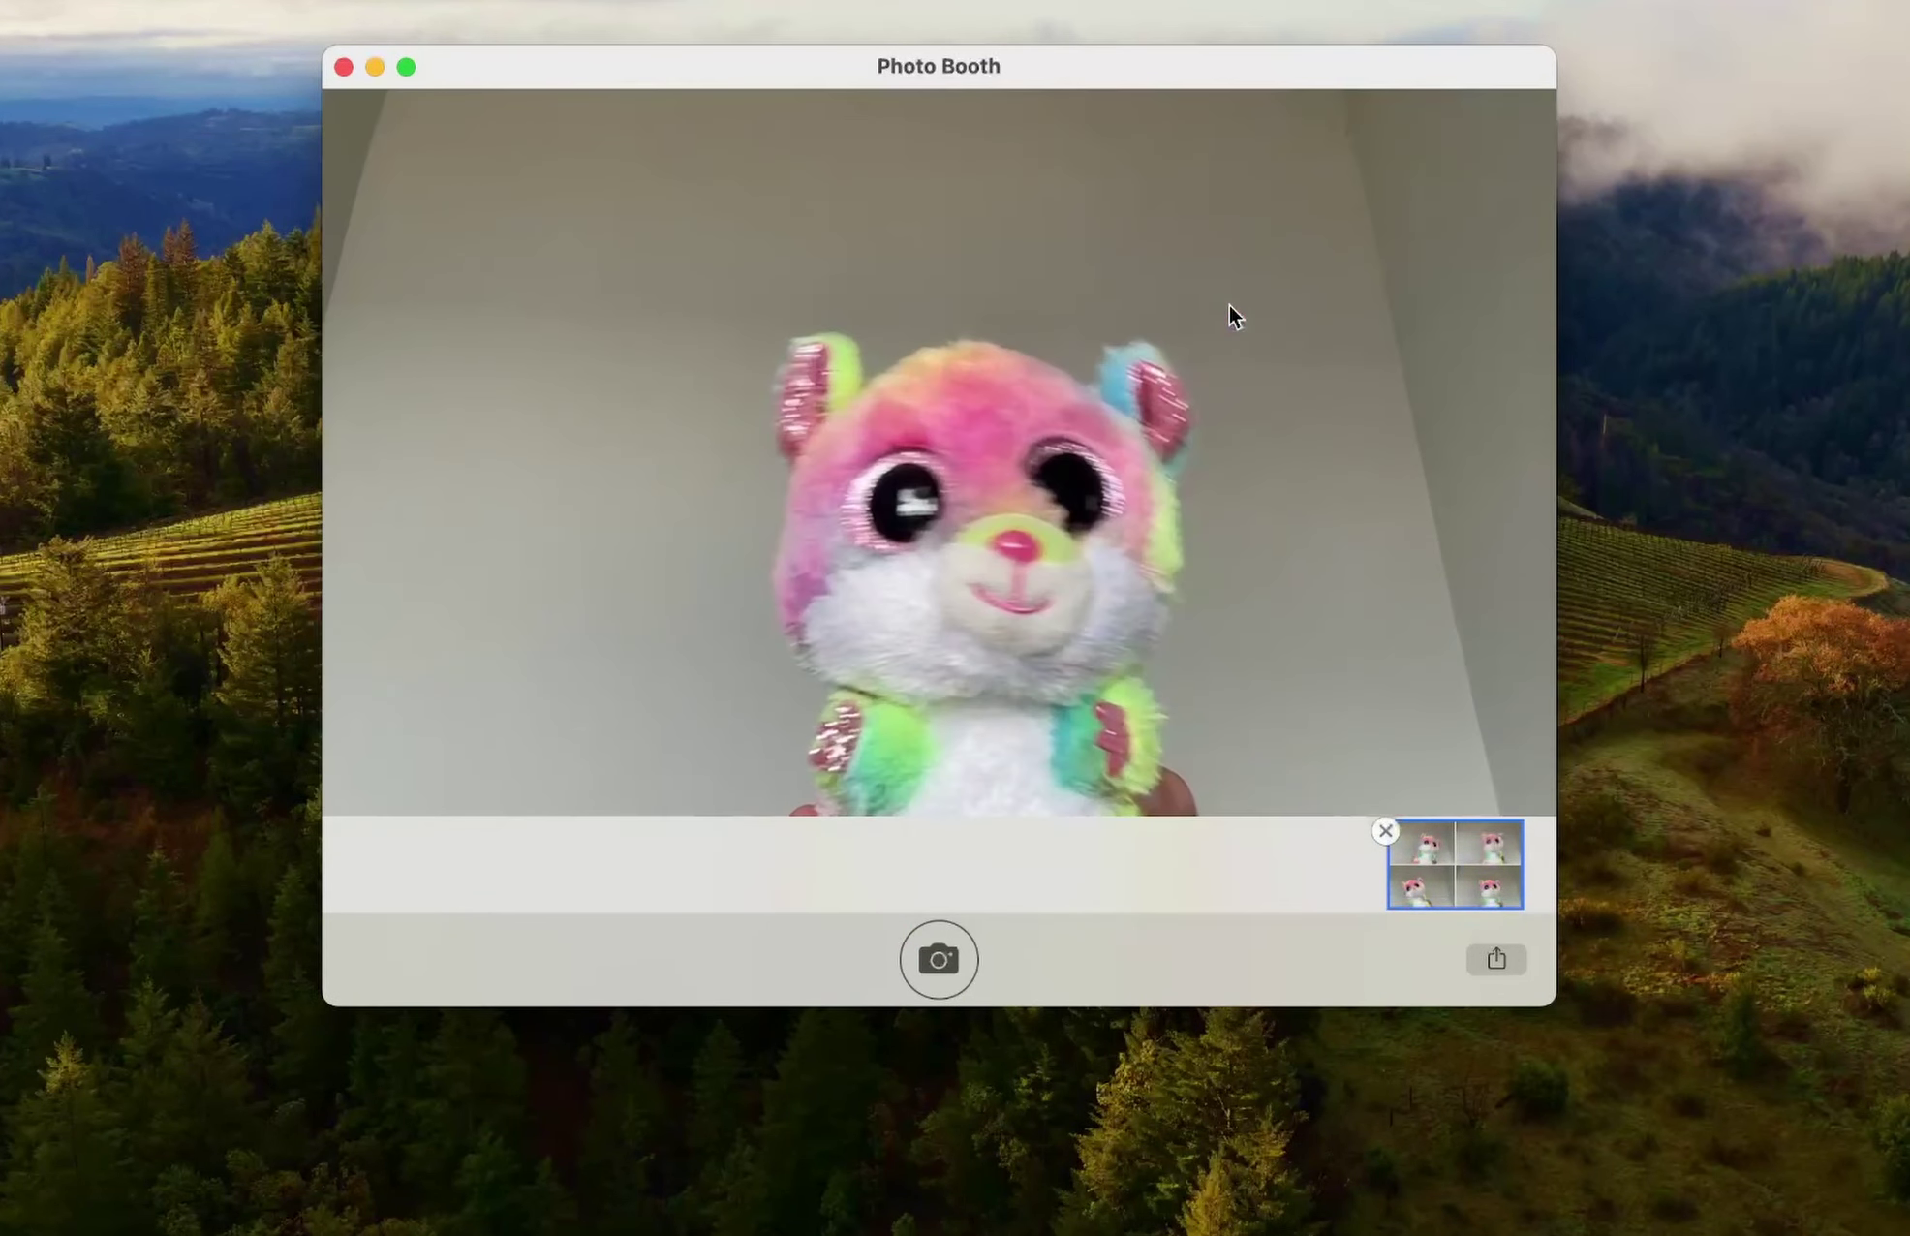
pyautogui.click(974, 469)
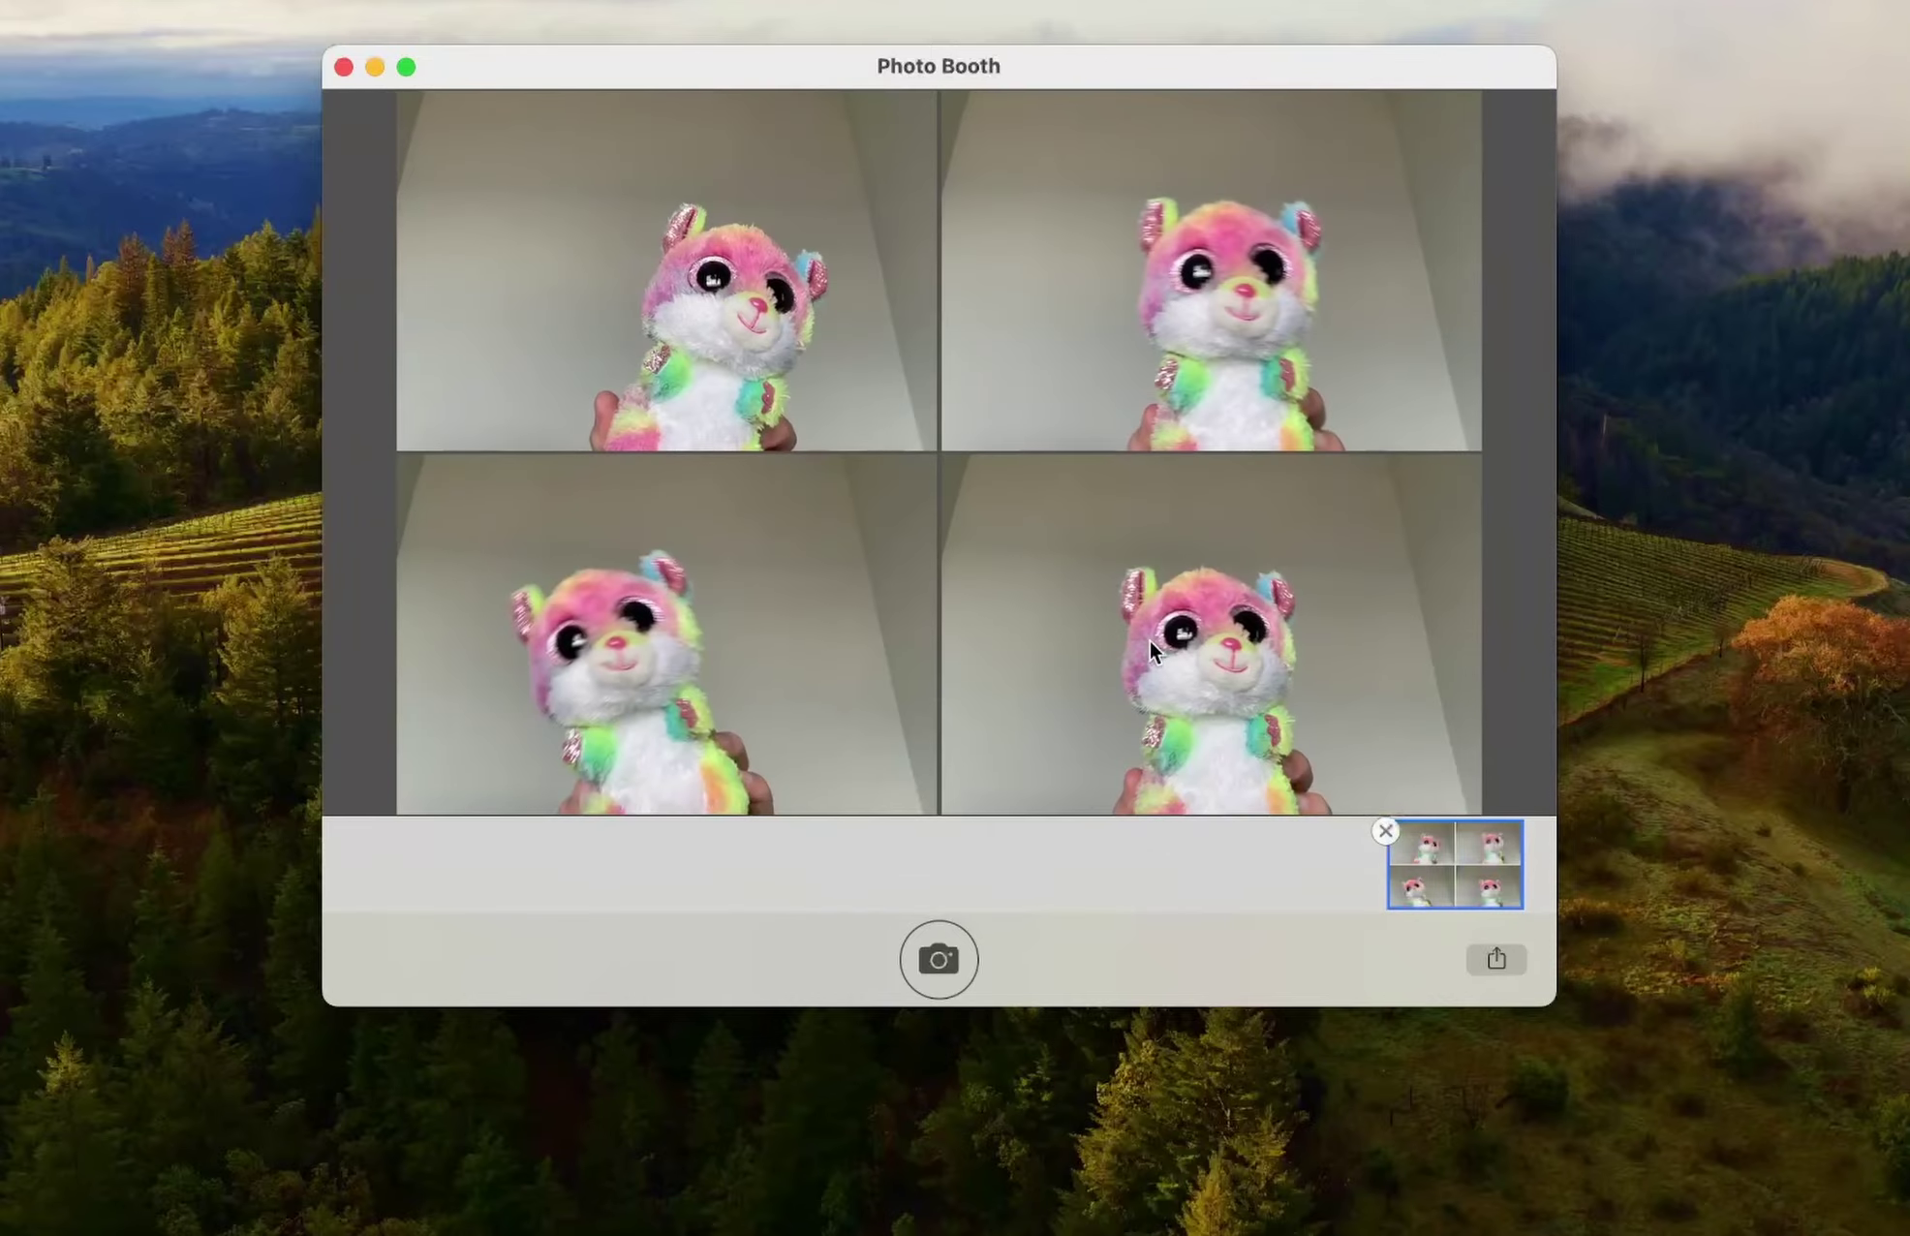
pyautogui.click(1149, 640)
pyautogui.click(1056, 638)
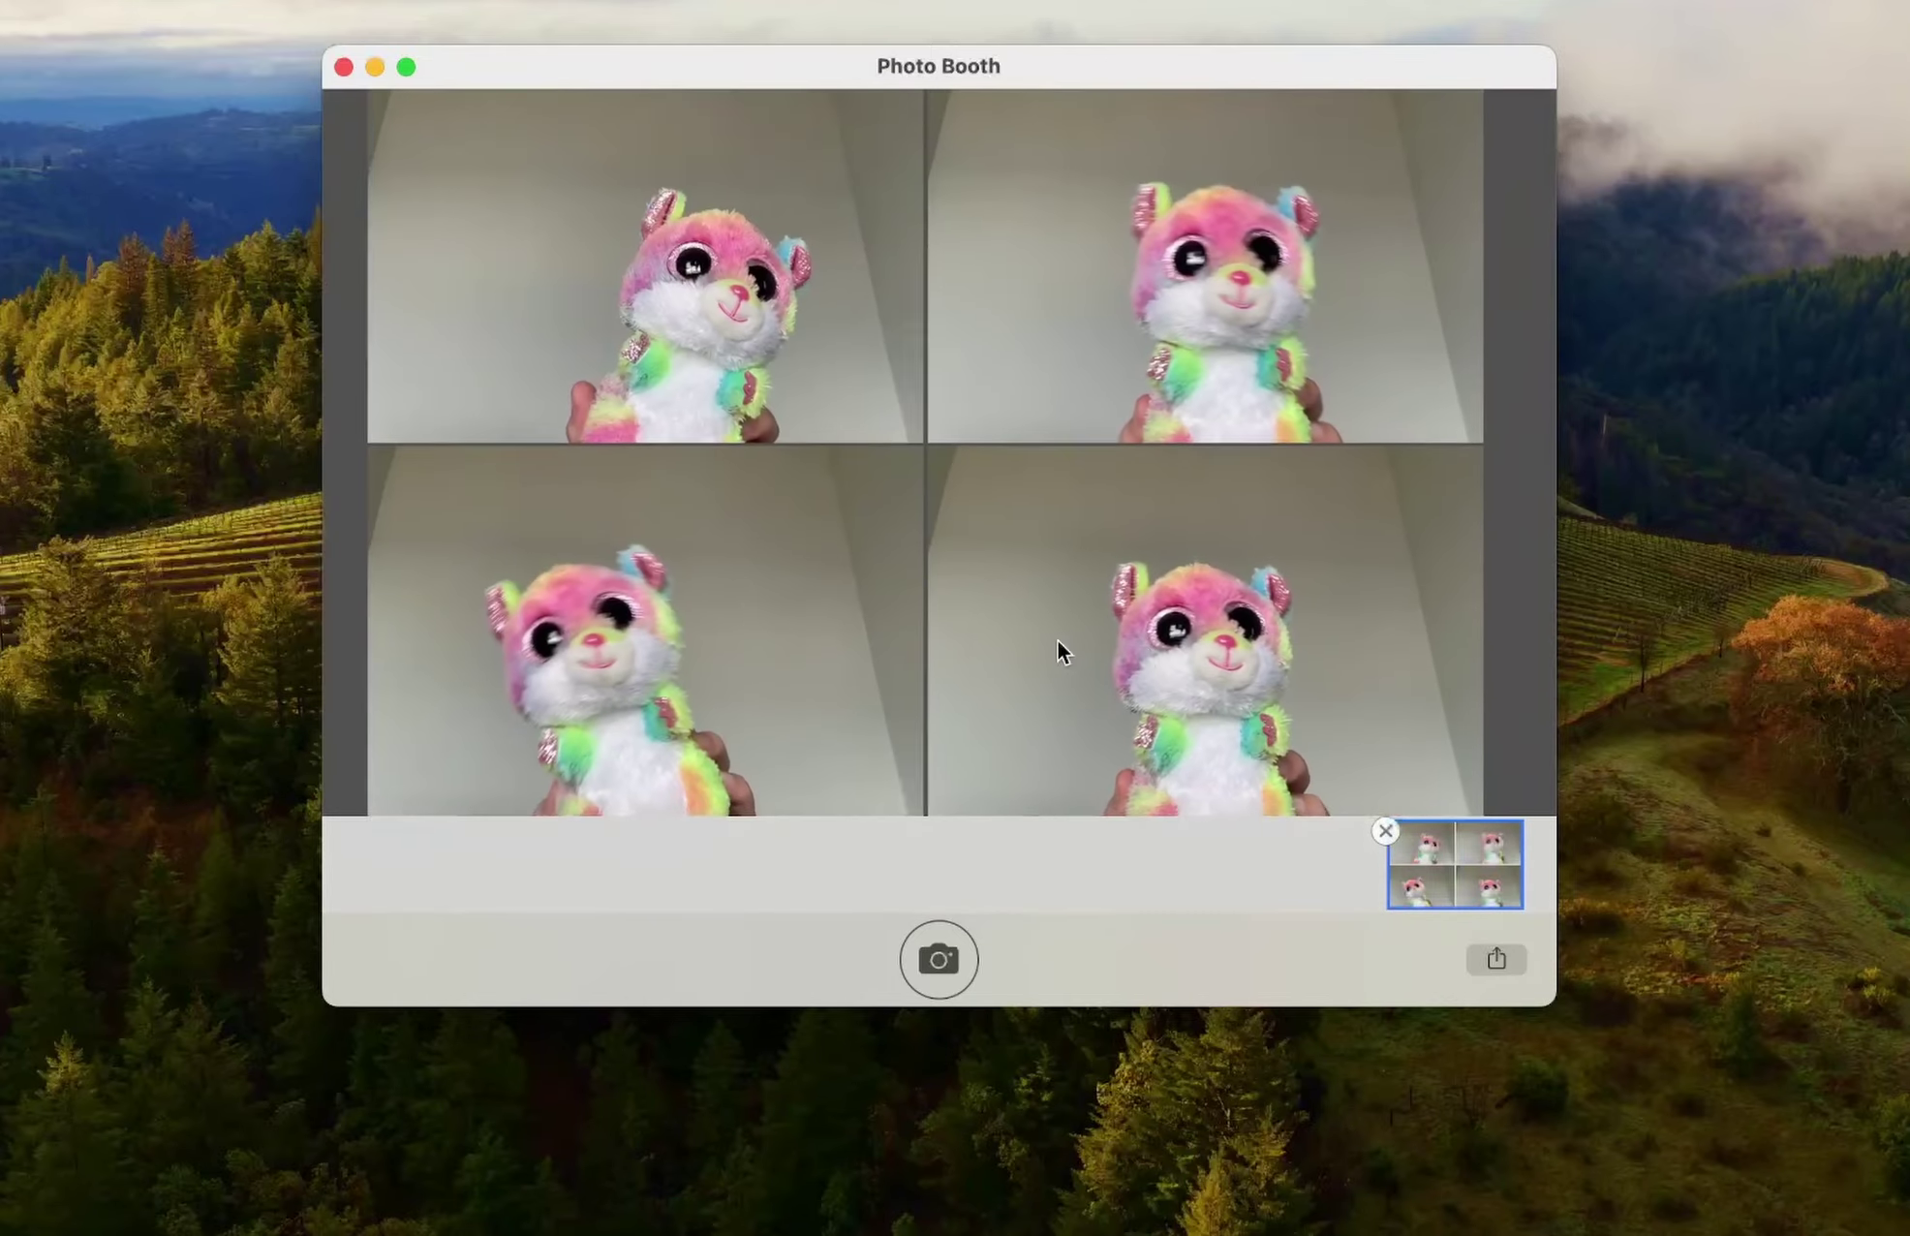
pyautogui.click(767, 605)
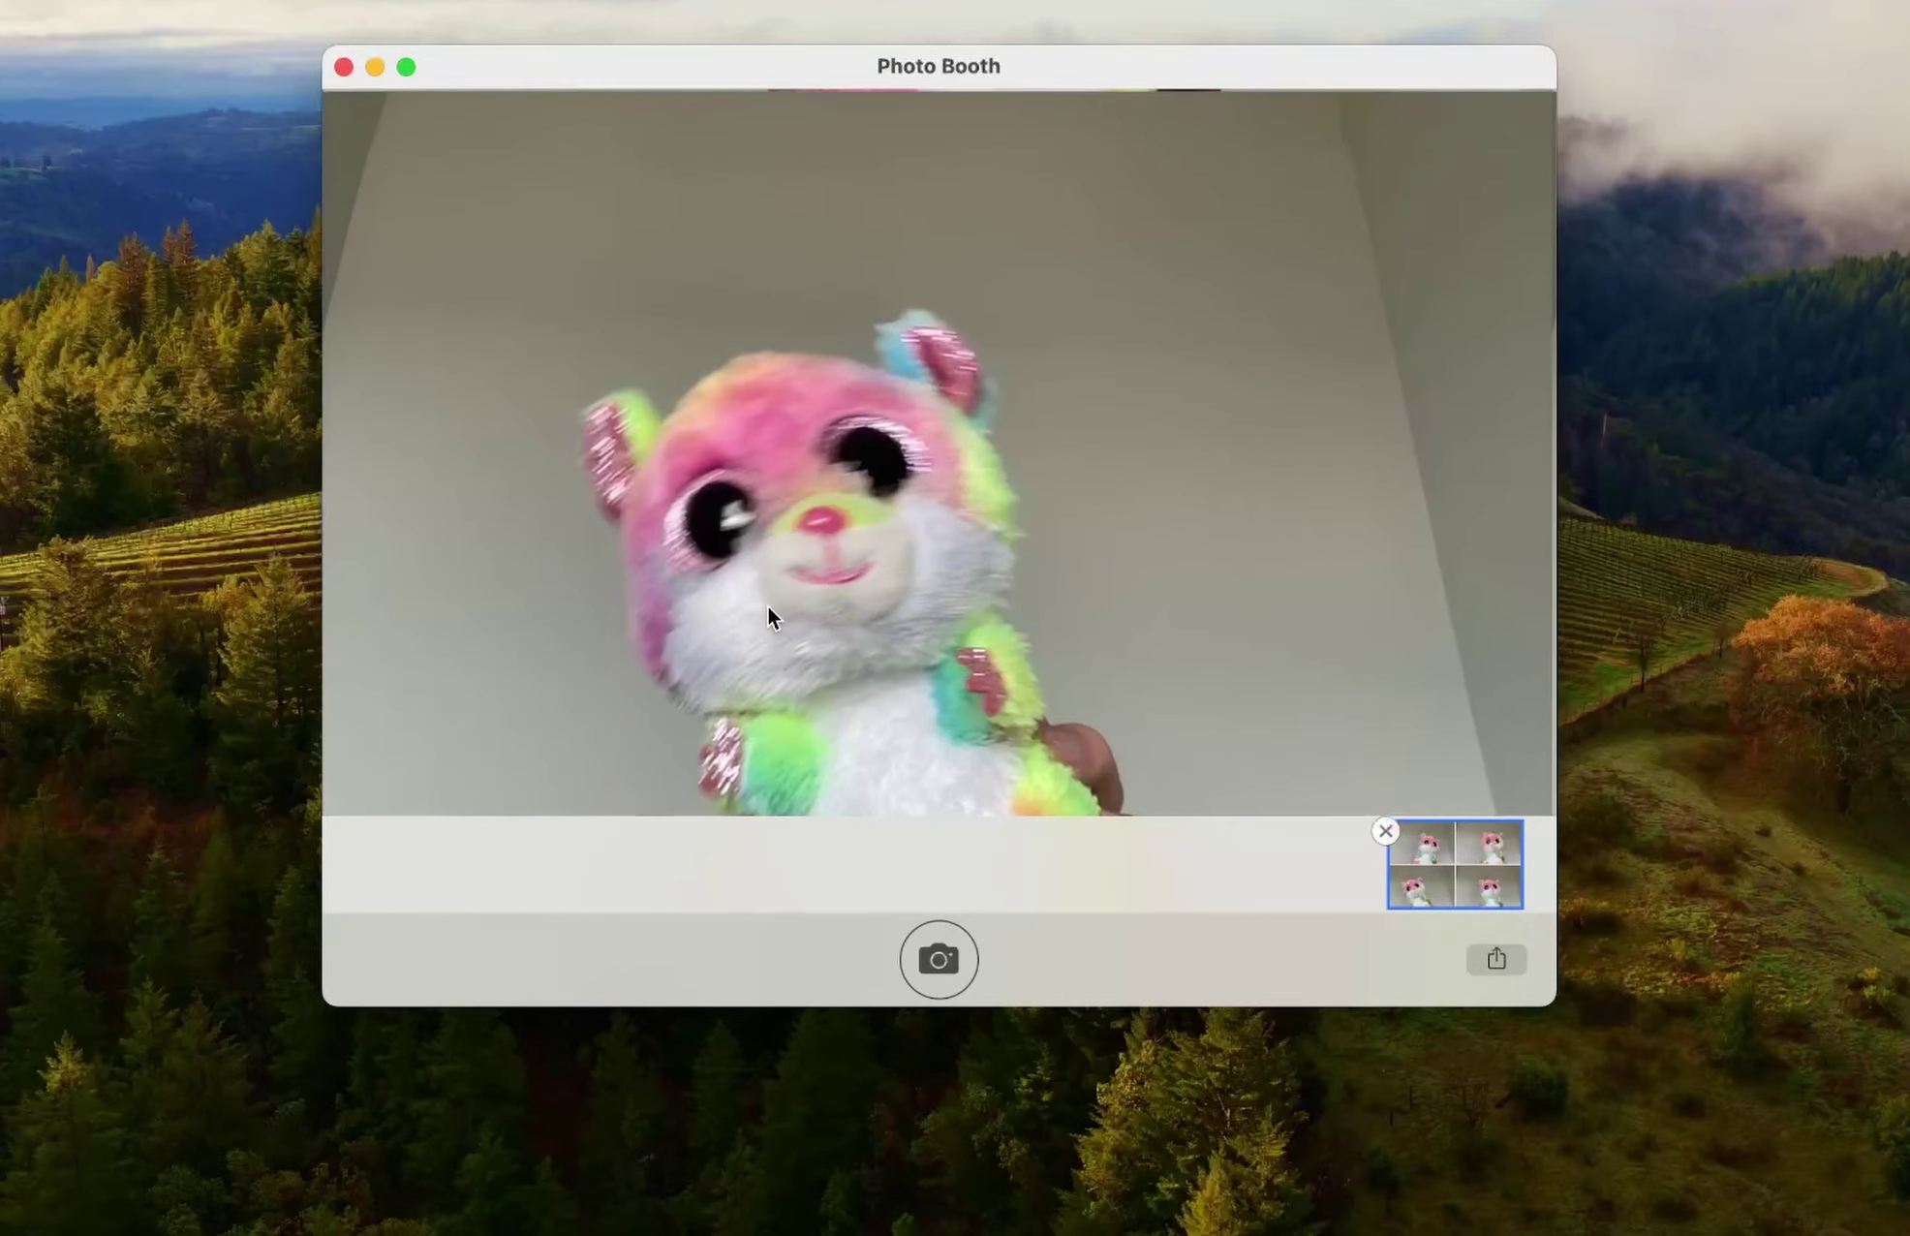
pyautogui.click(882, 483)
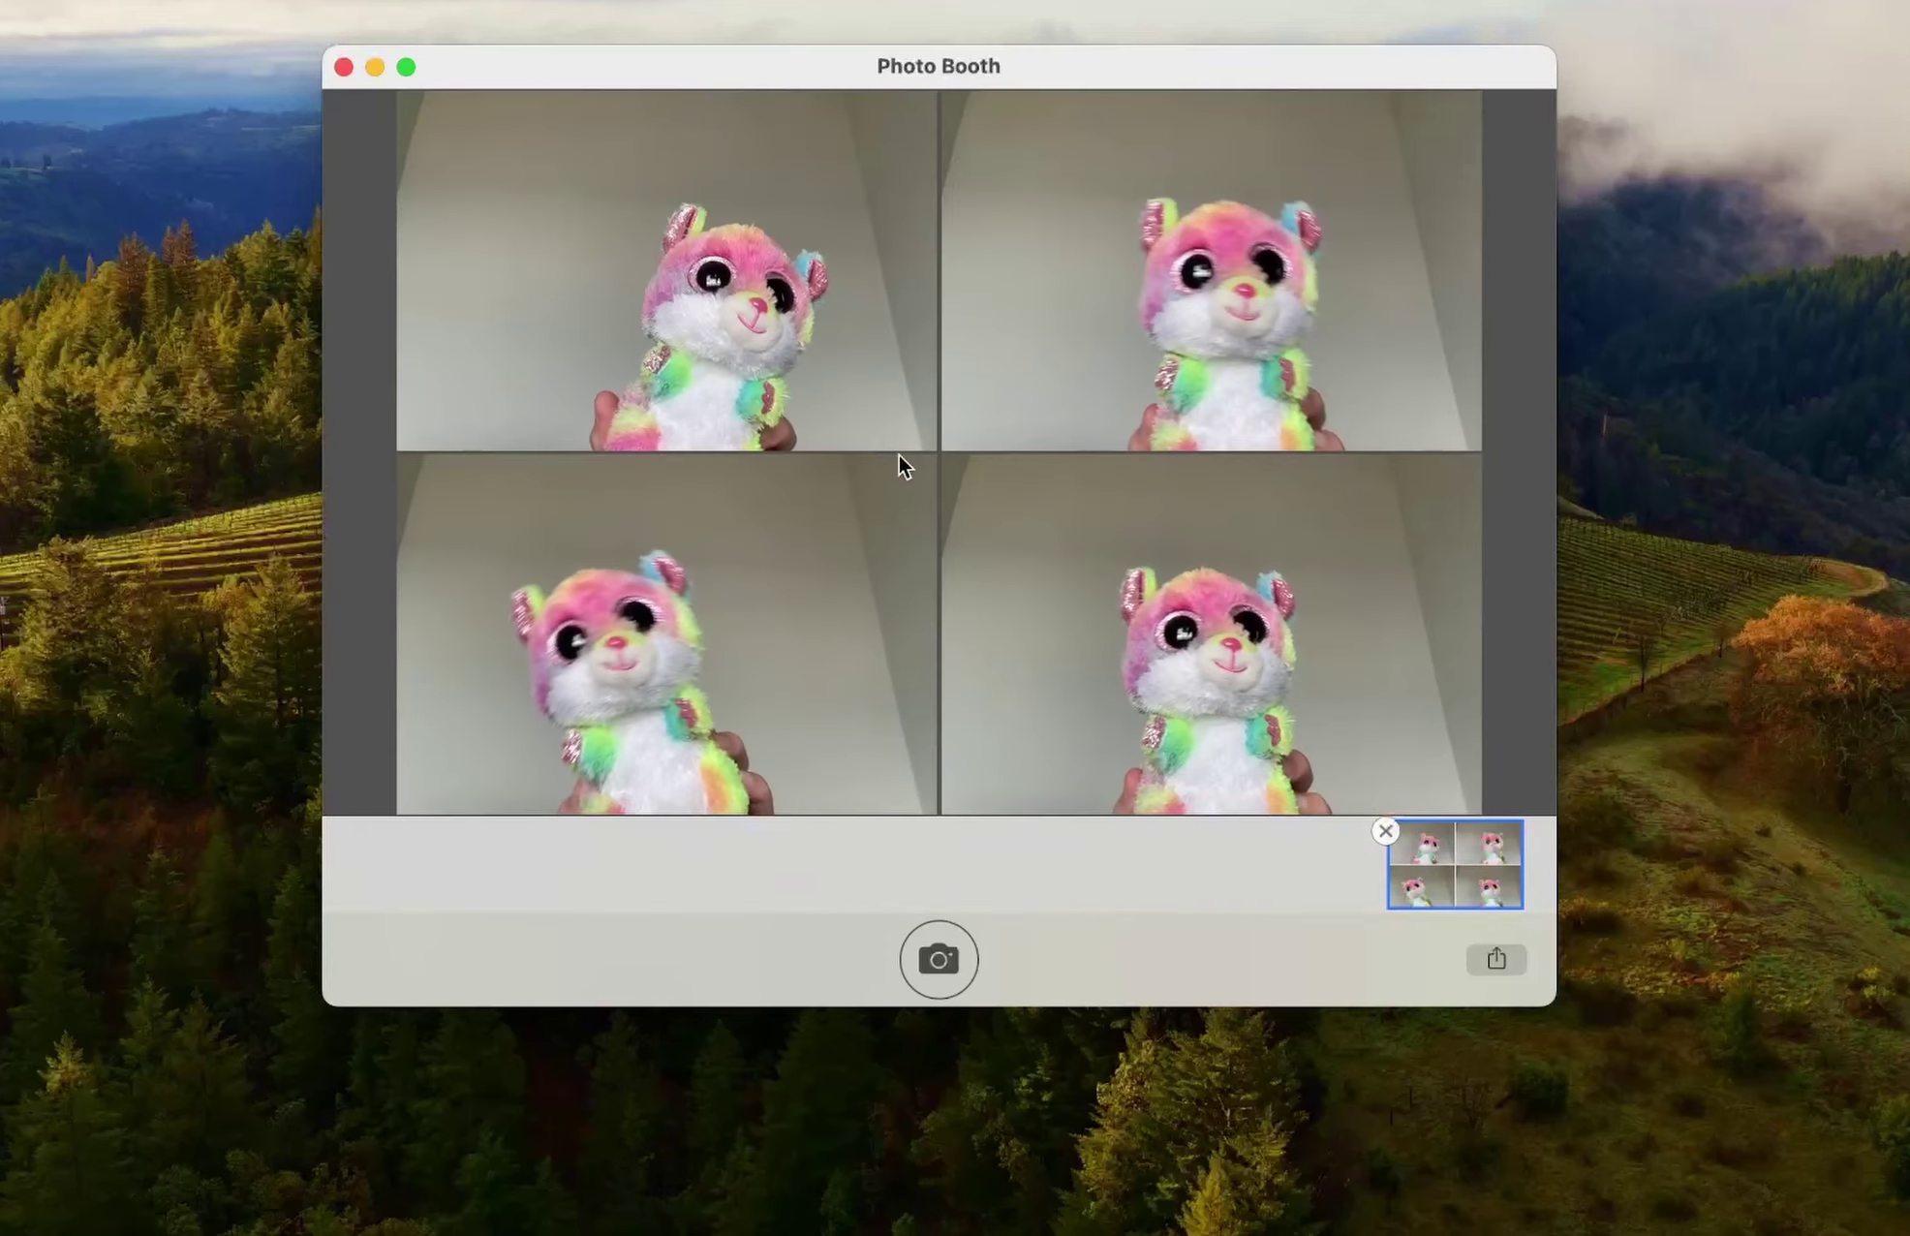
pyautogui.click(763, 283)
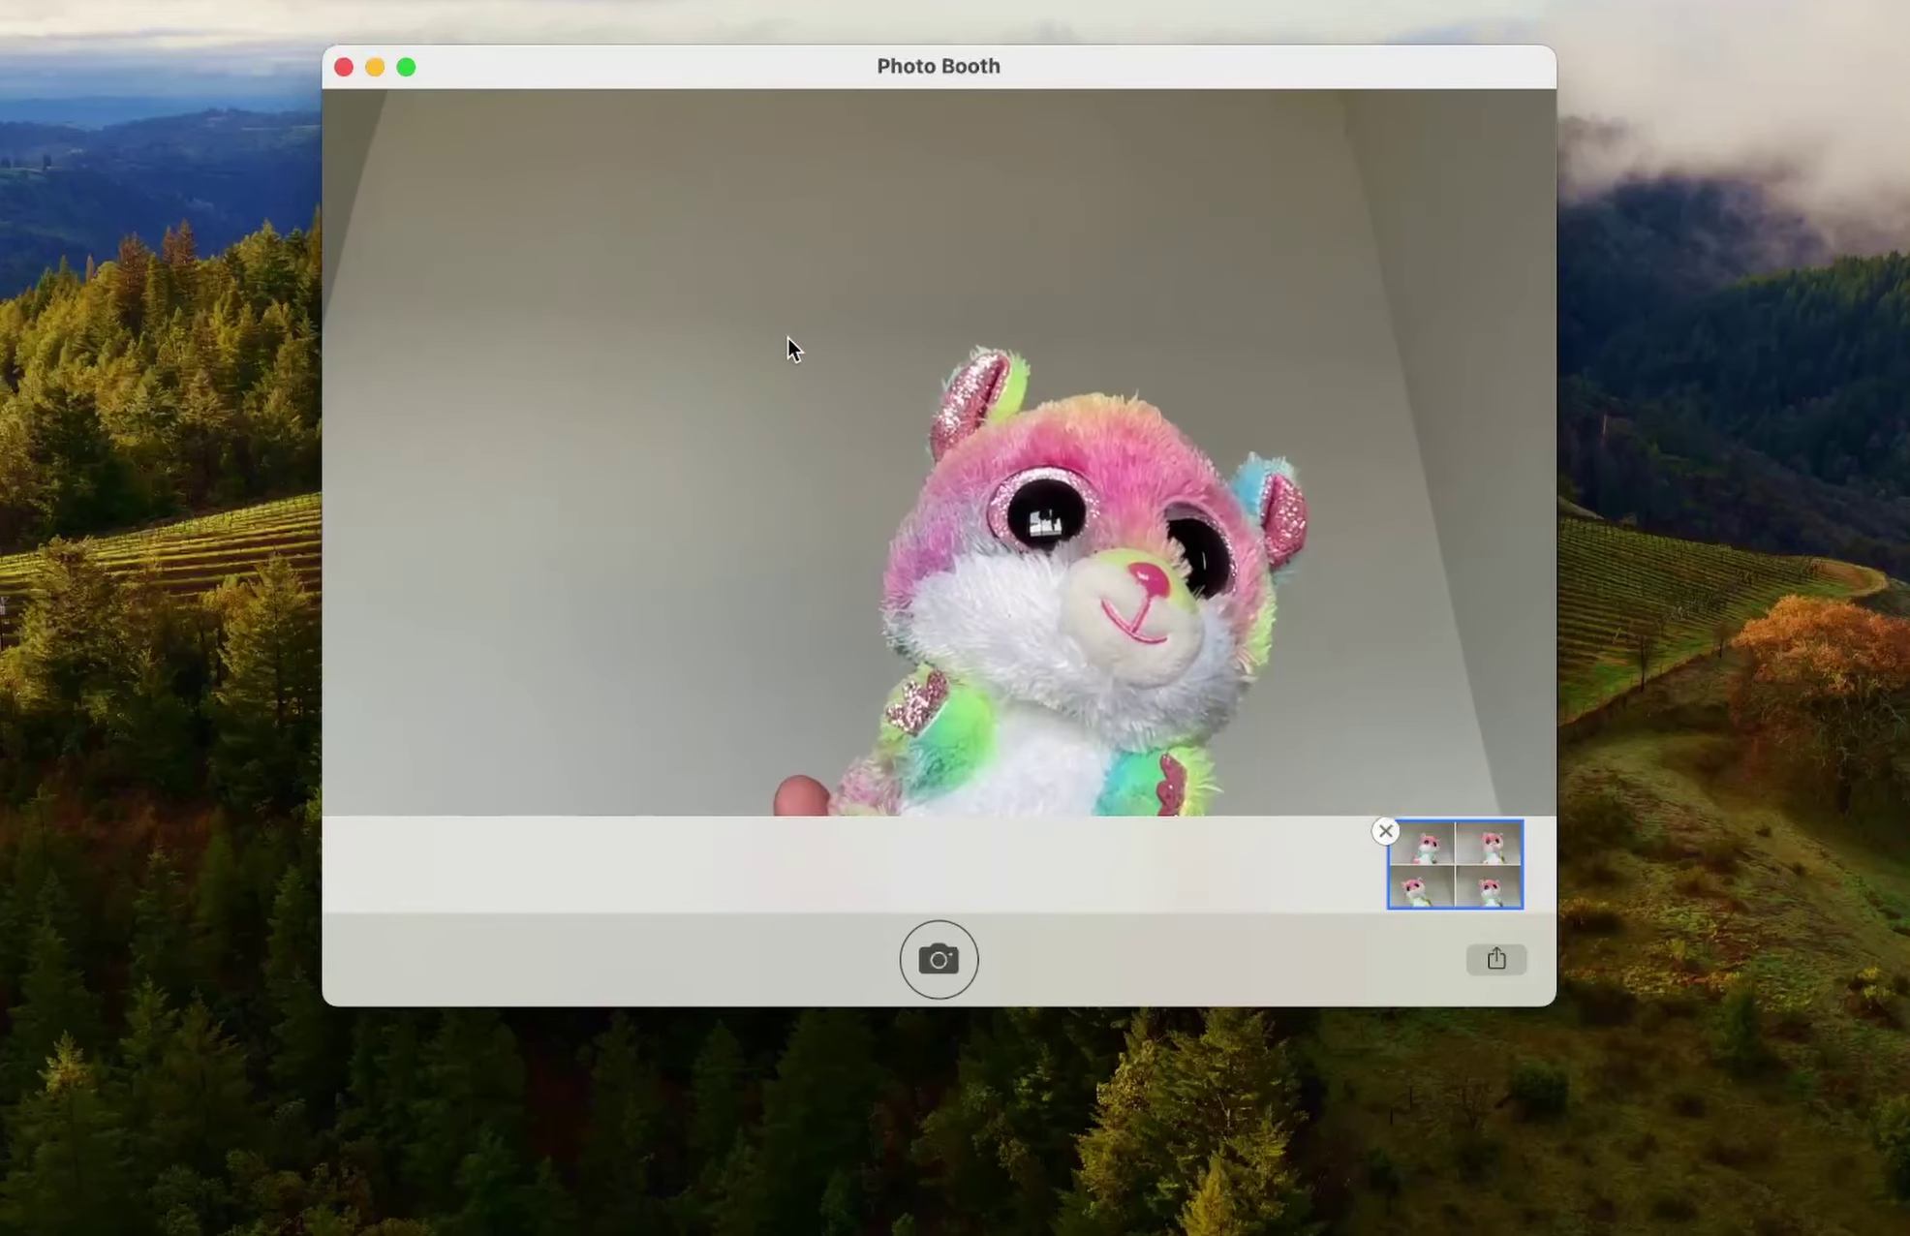
pyautogui.click(788, 336)
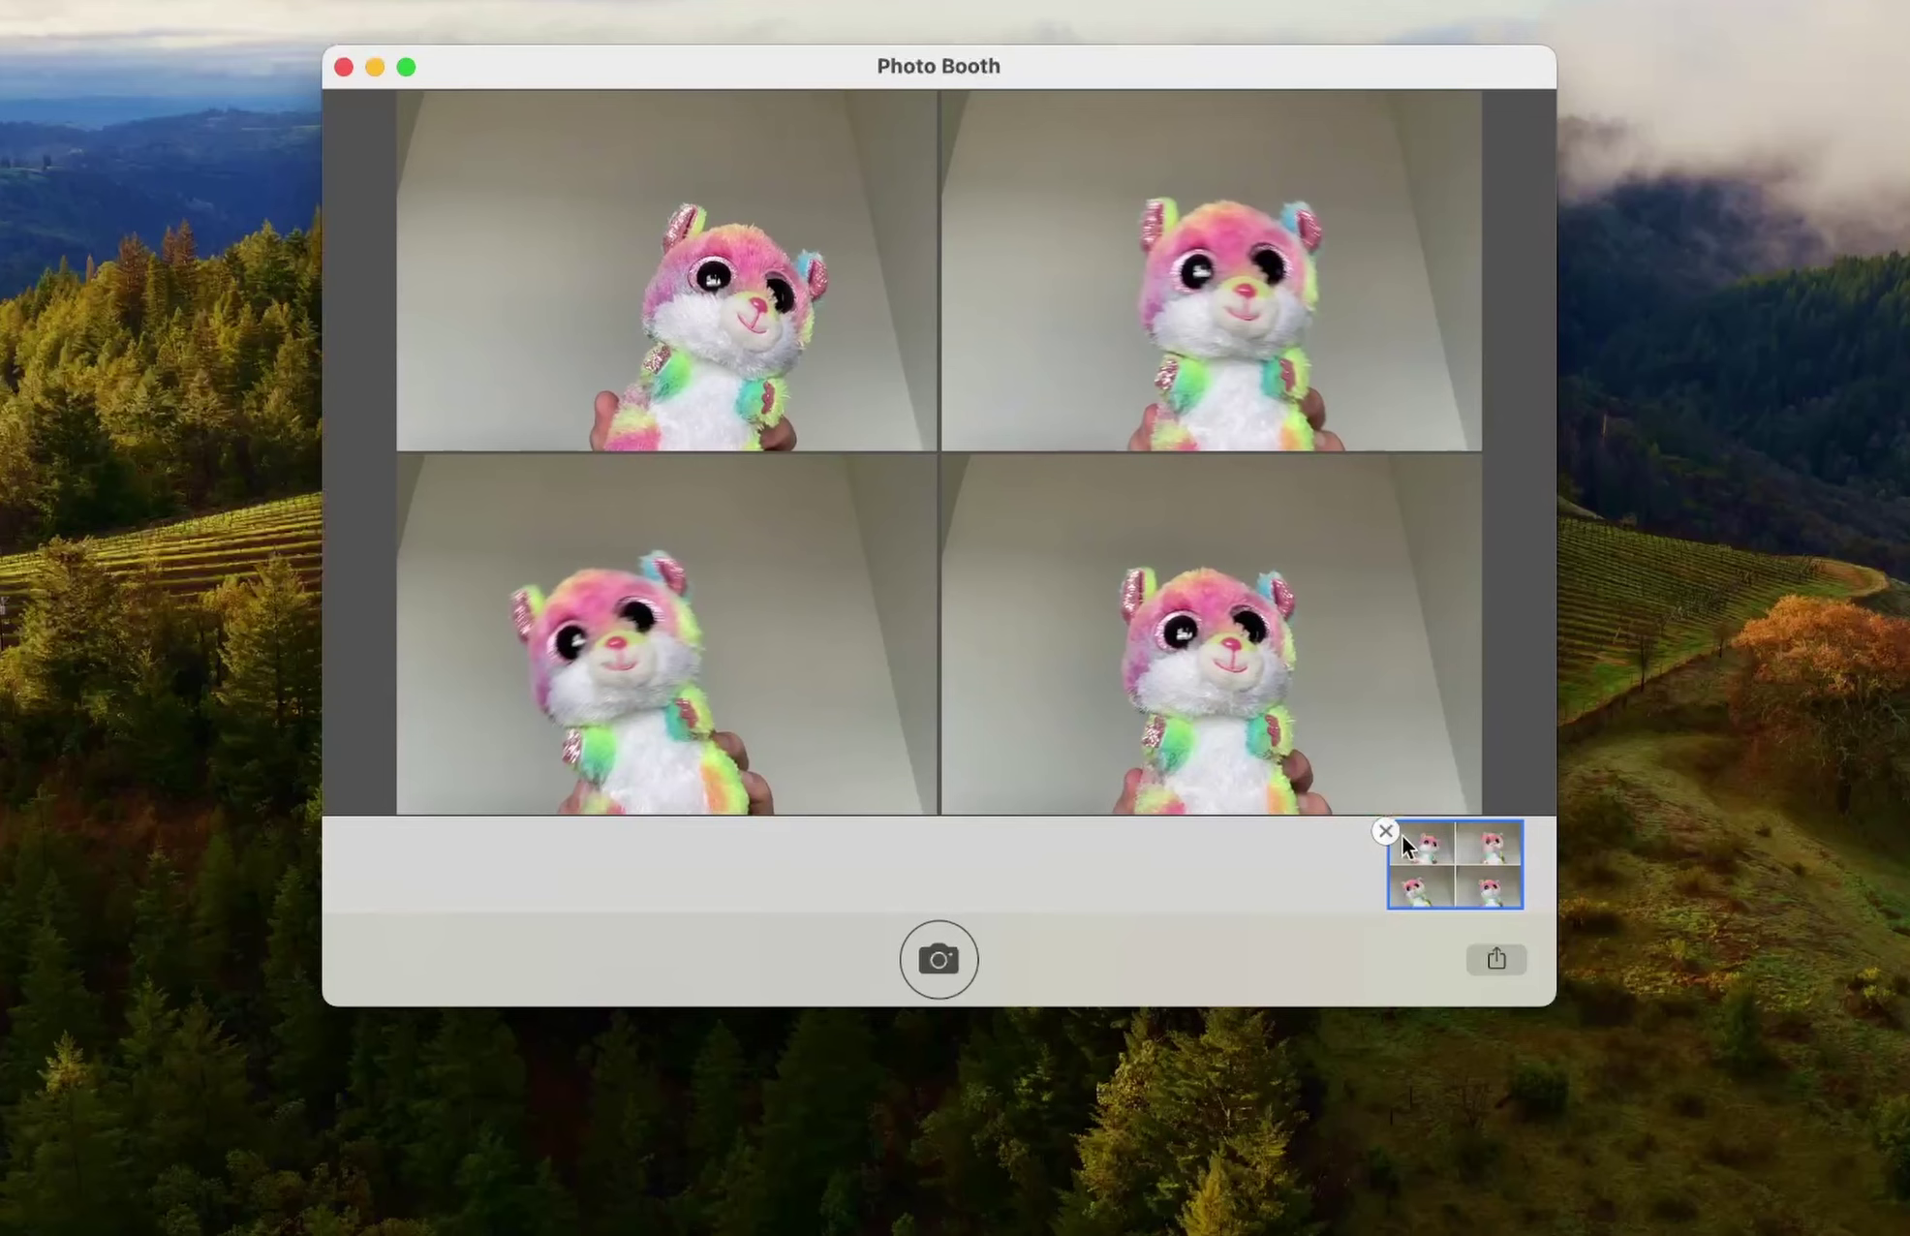
# Step: Take a single-photo shot of the plush toy, review it, and return to live view
pyautogui.click(954, 965)
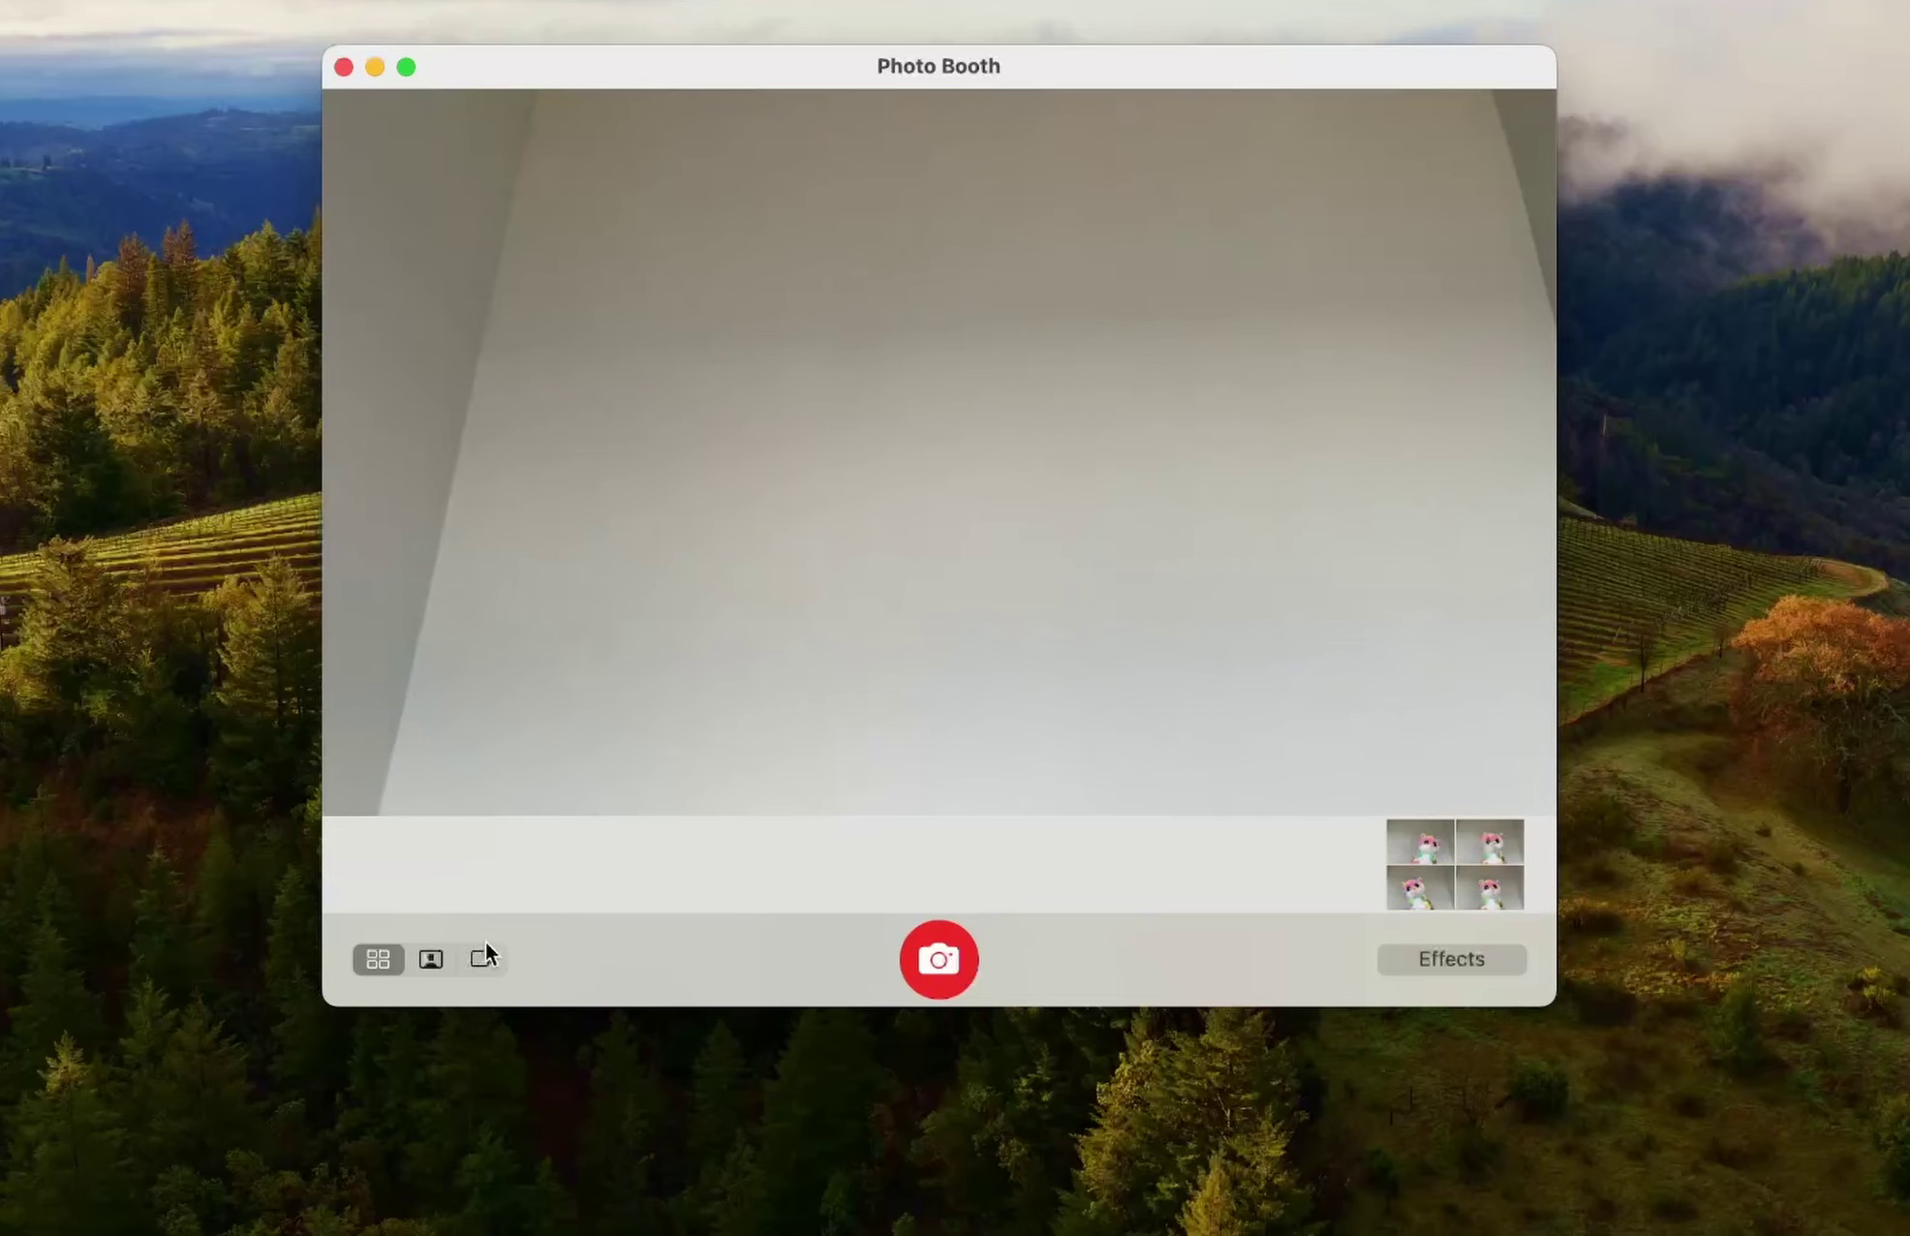
pyautogui.click(430, 957)
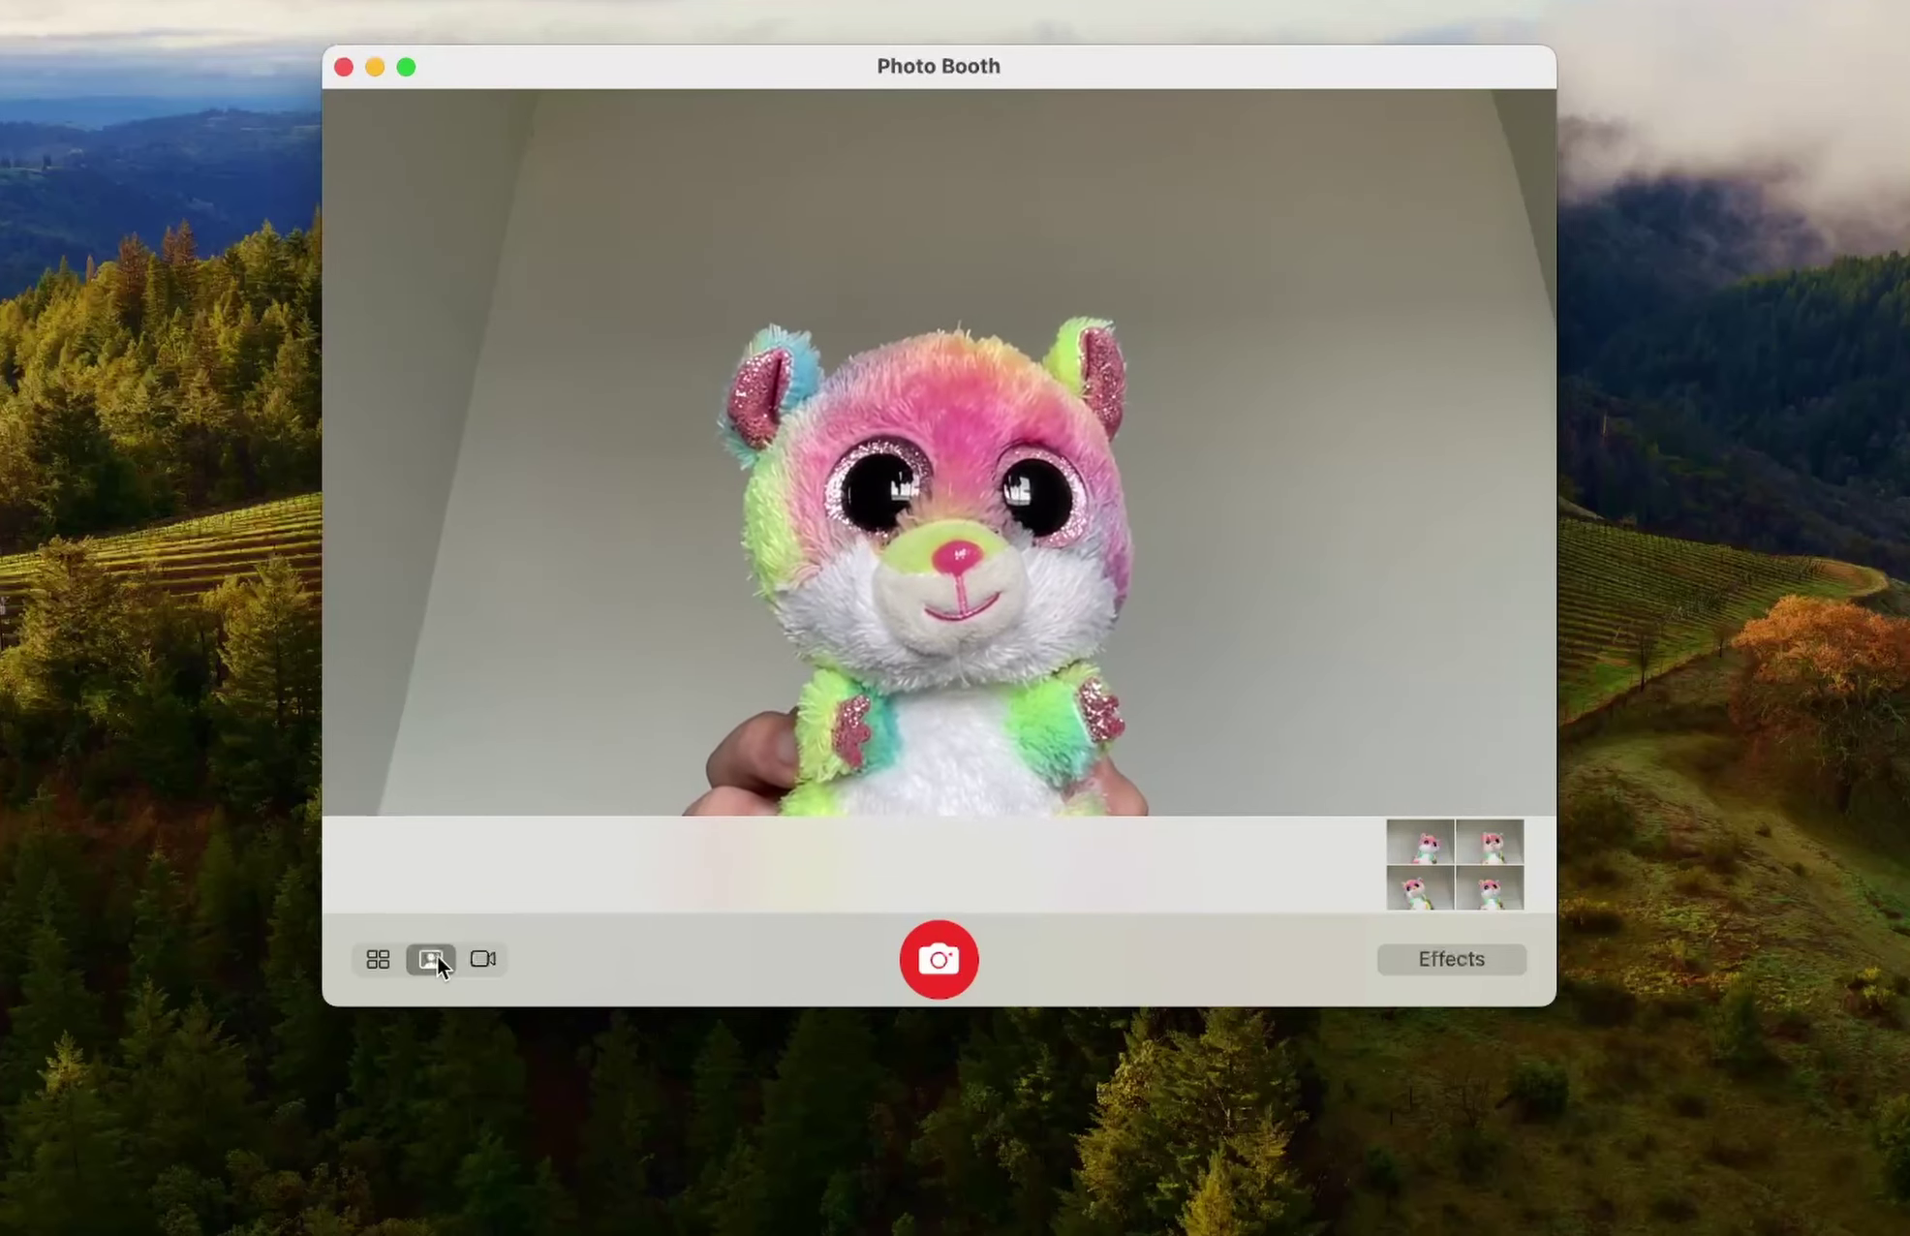
pyautogui.click(936, 955)
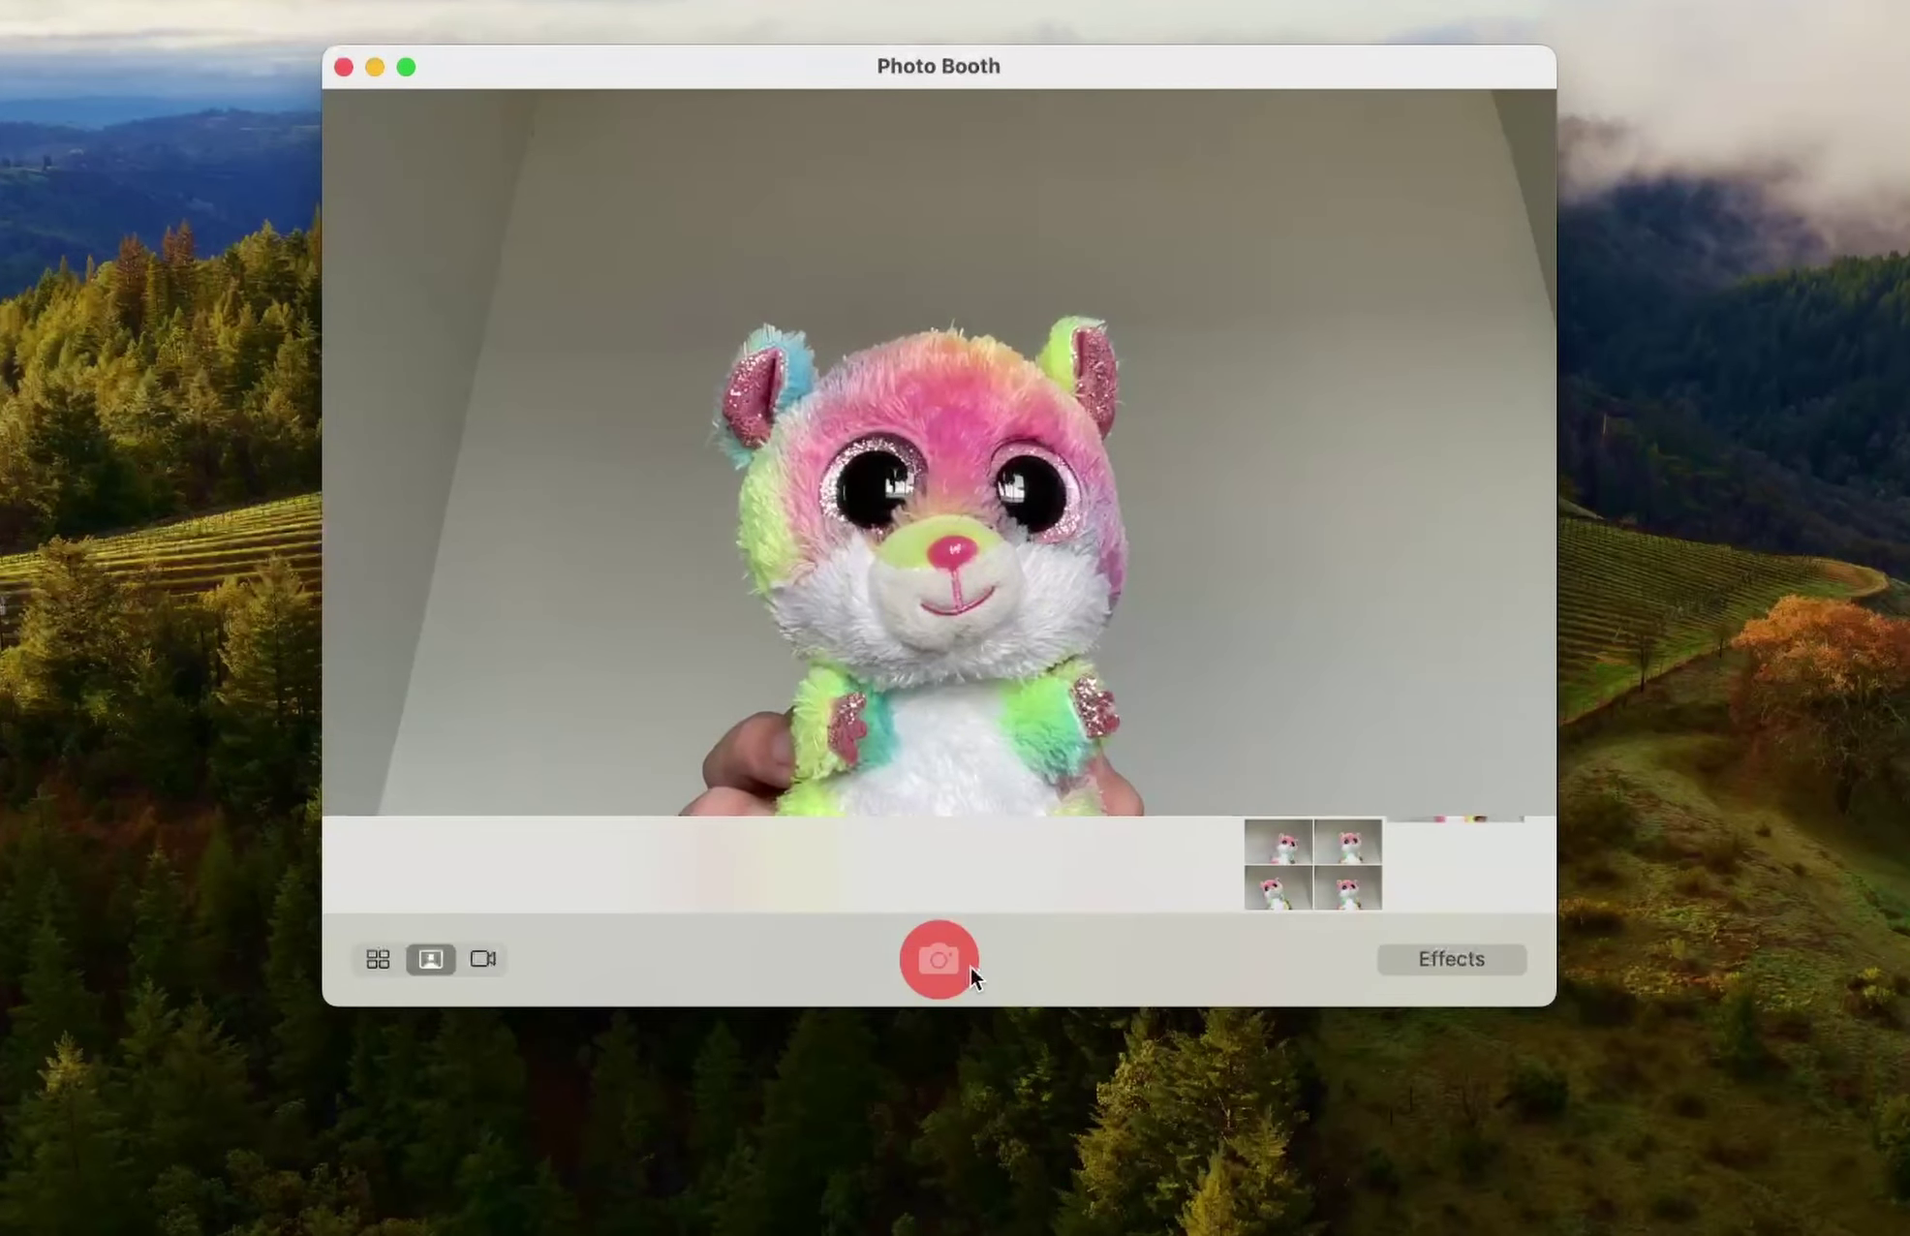
pyautogui.click(1486, 861)
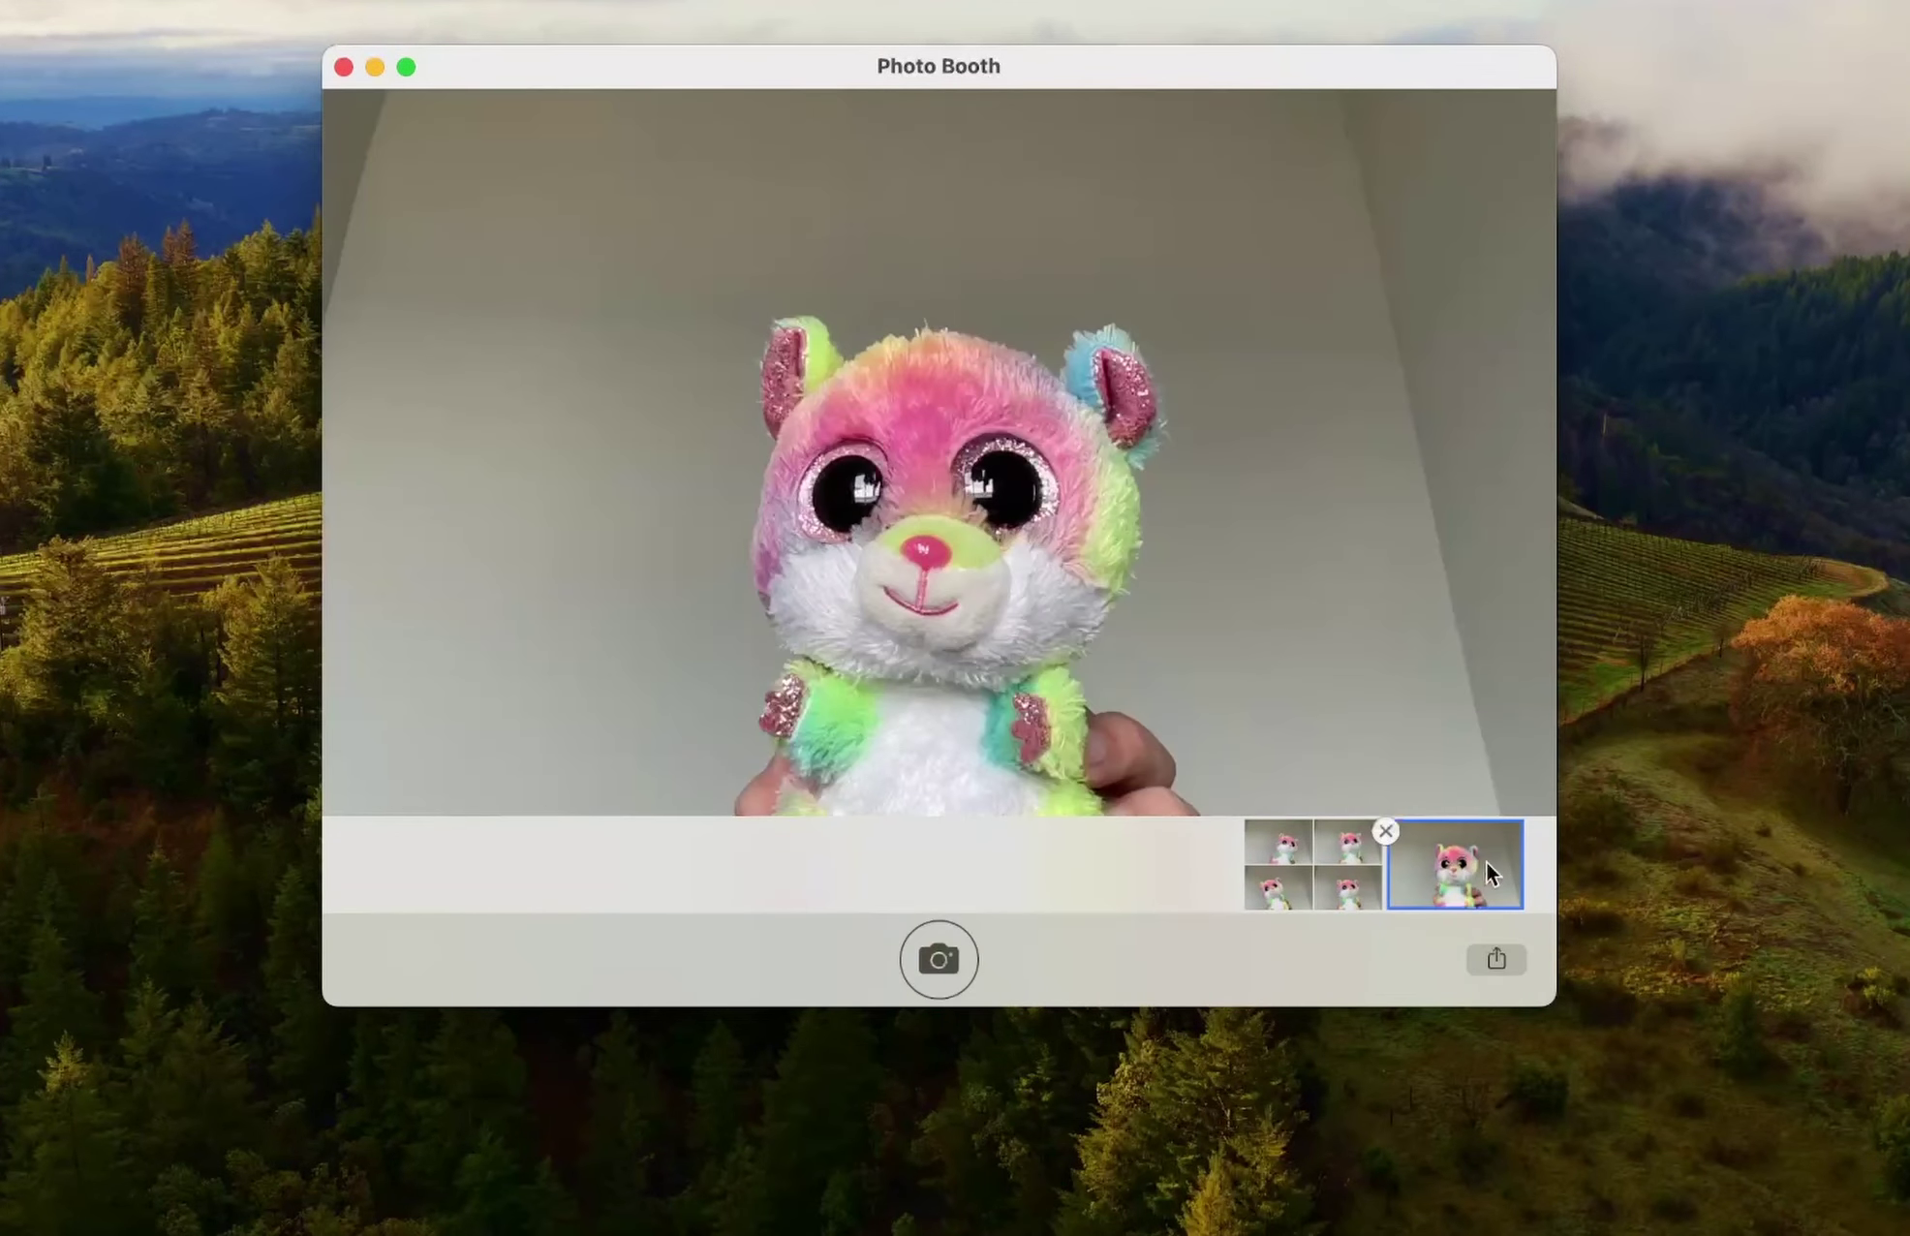
pyautogui.click(954, 951)
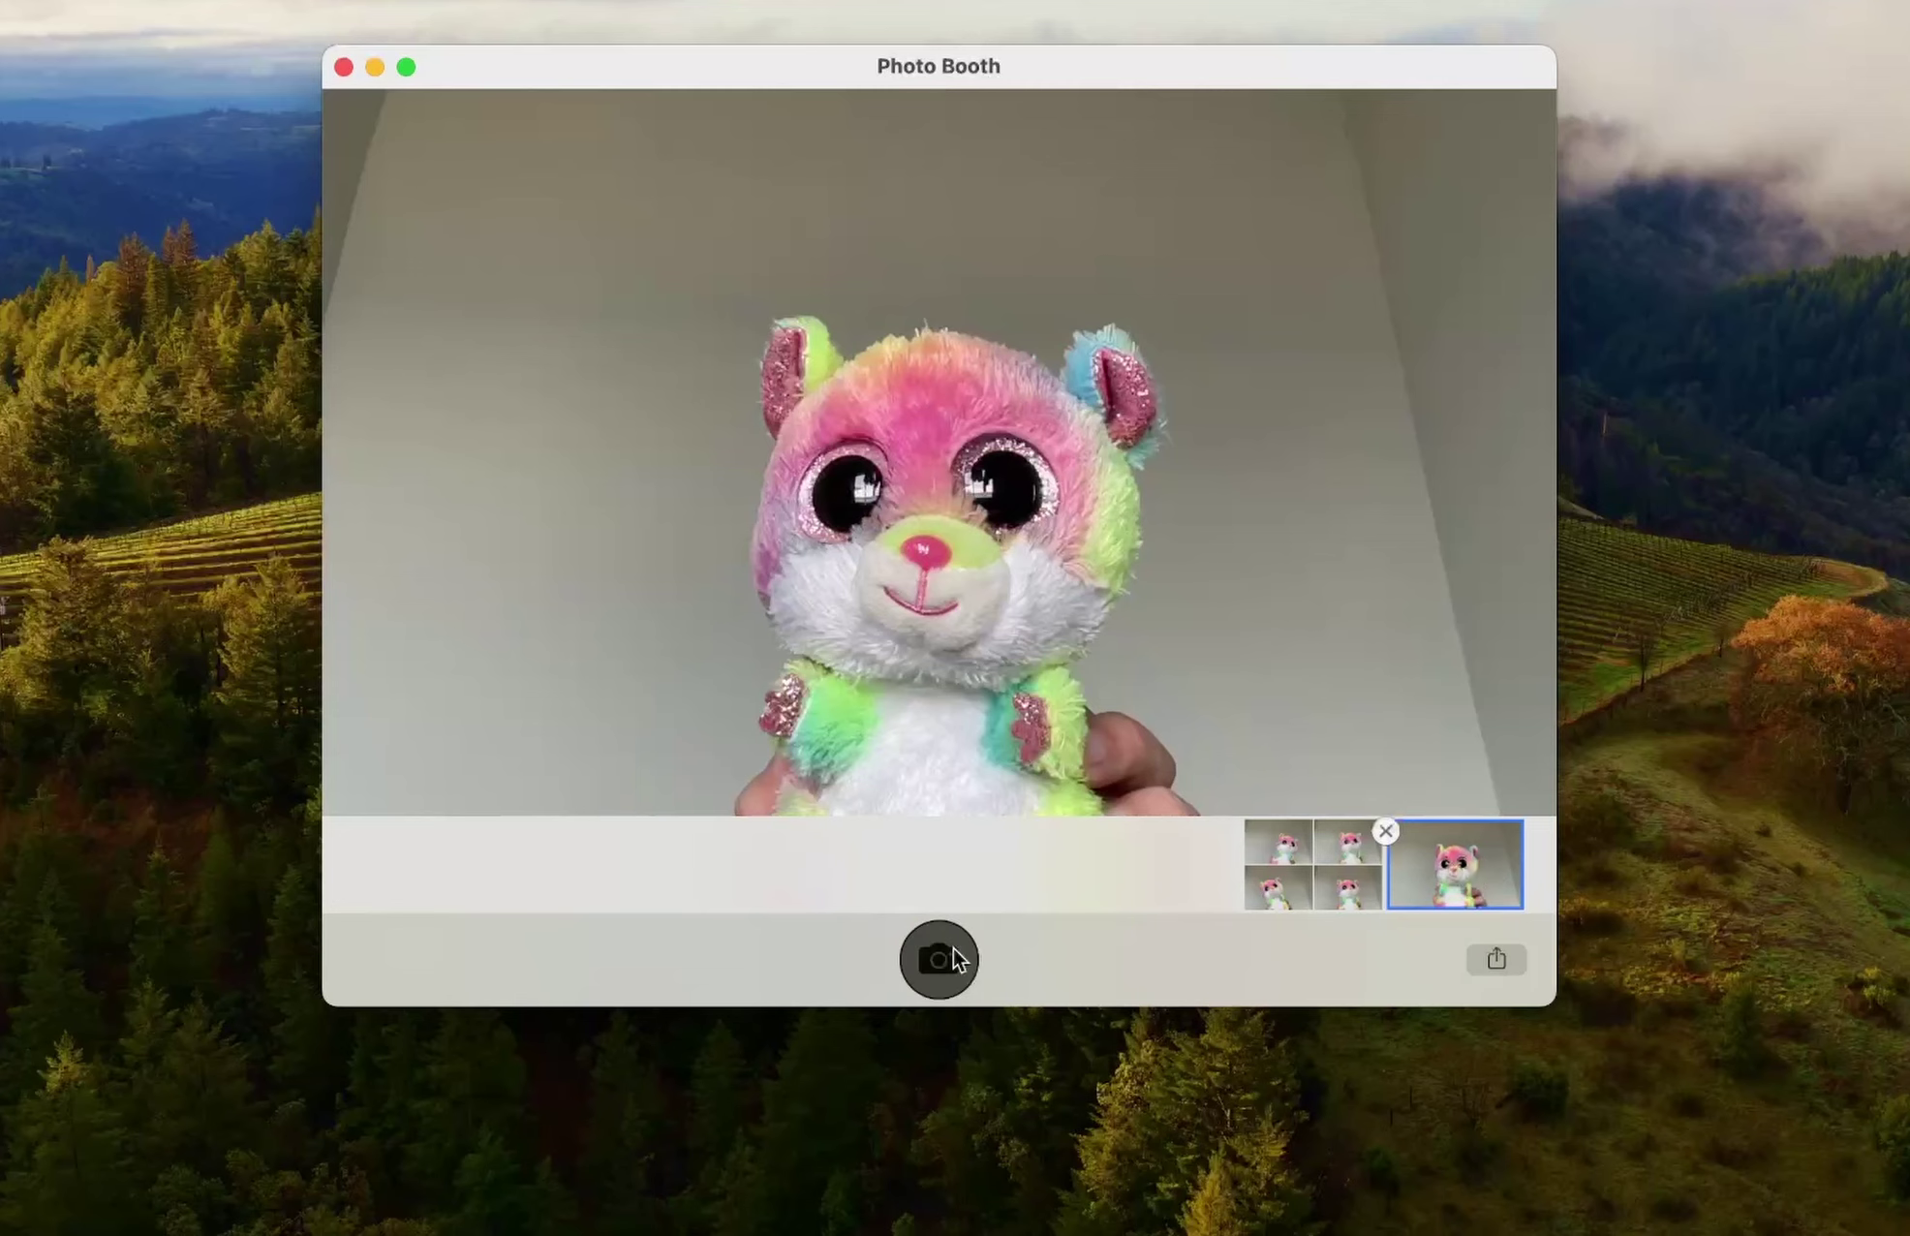
# Step: Record a 6-second video clip of the plush toy and play it back
pyautogui.click(481, 959)
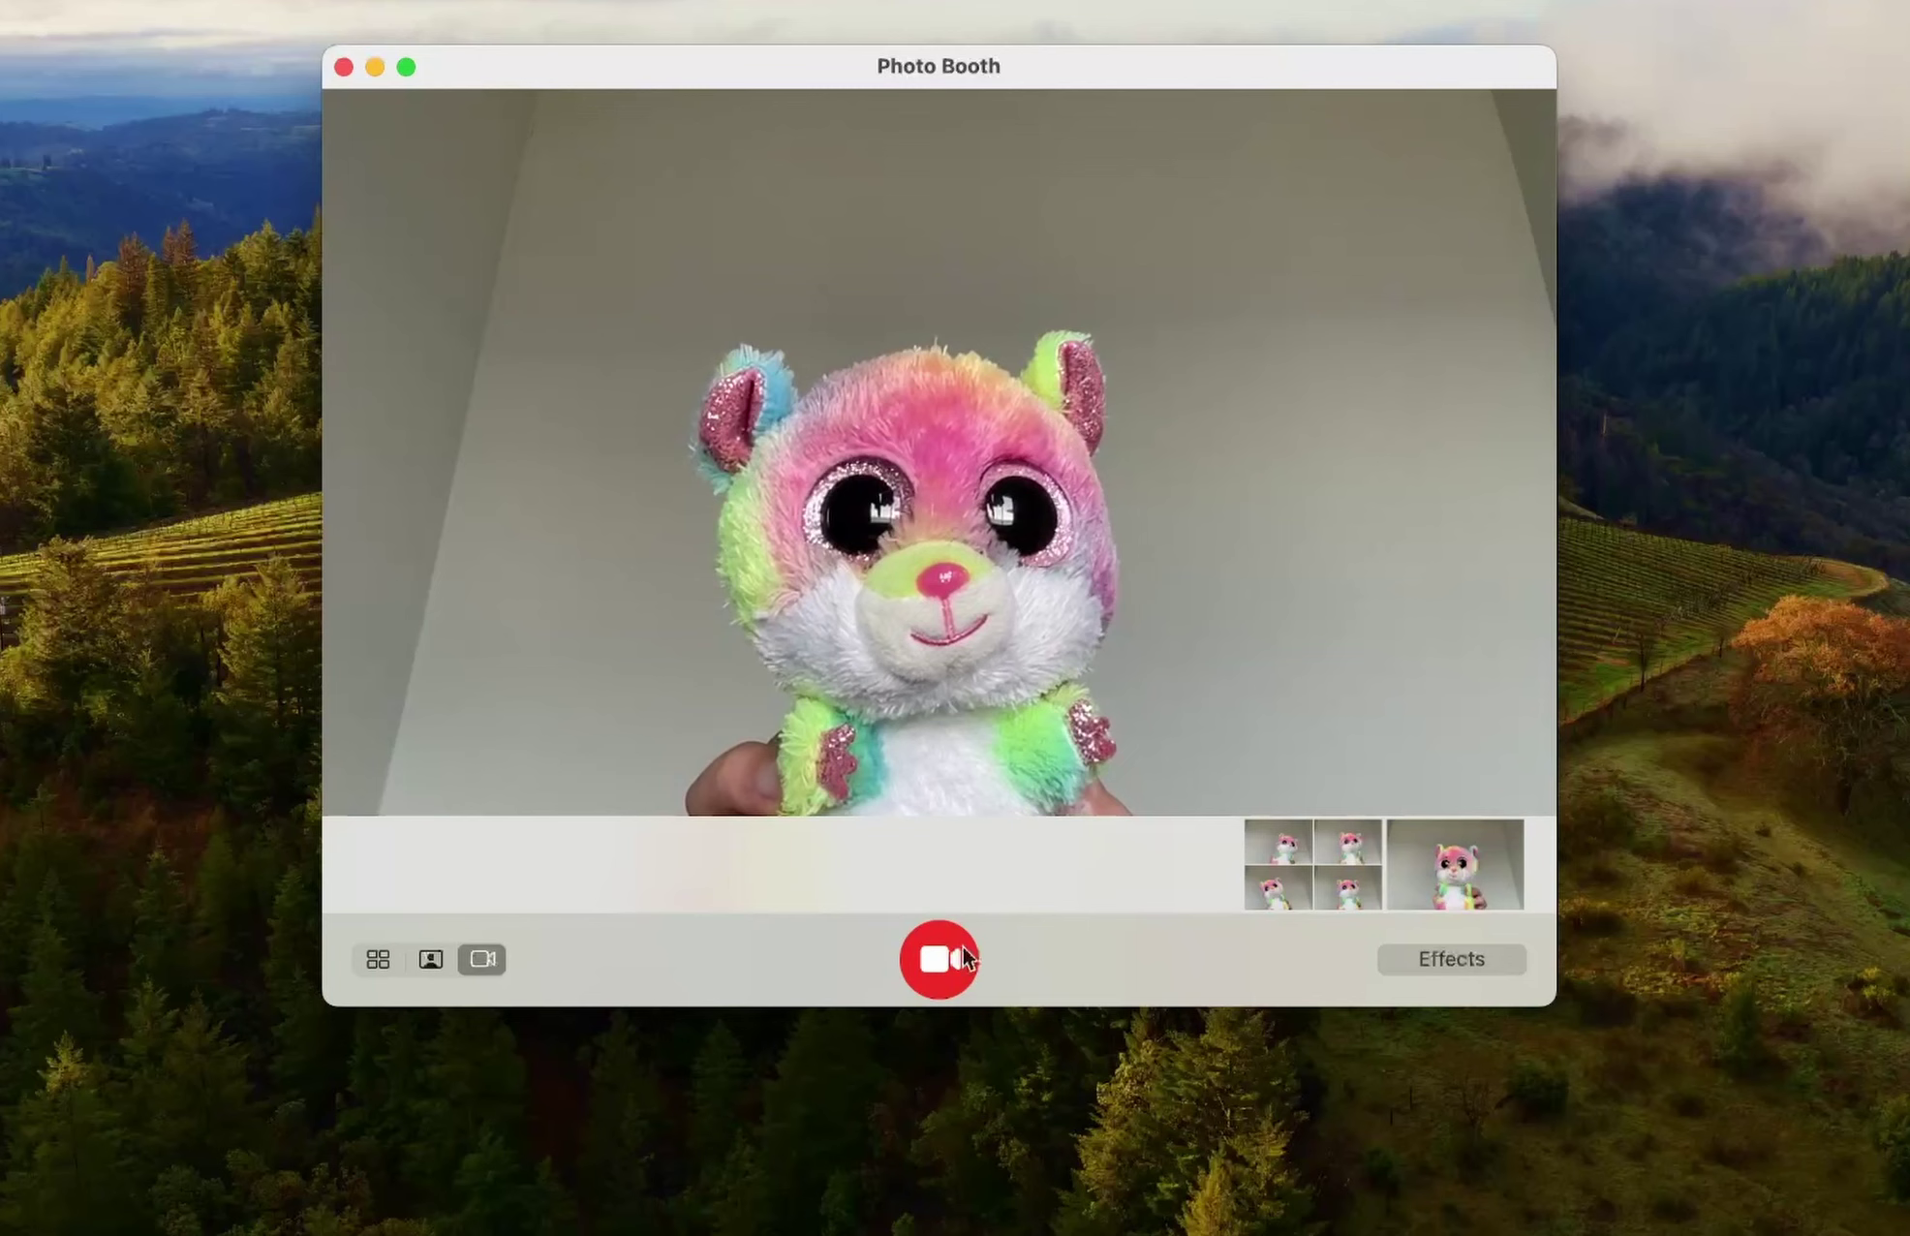
pyautogui.click(933, 950)
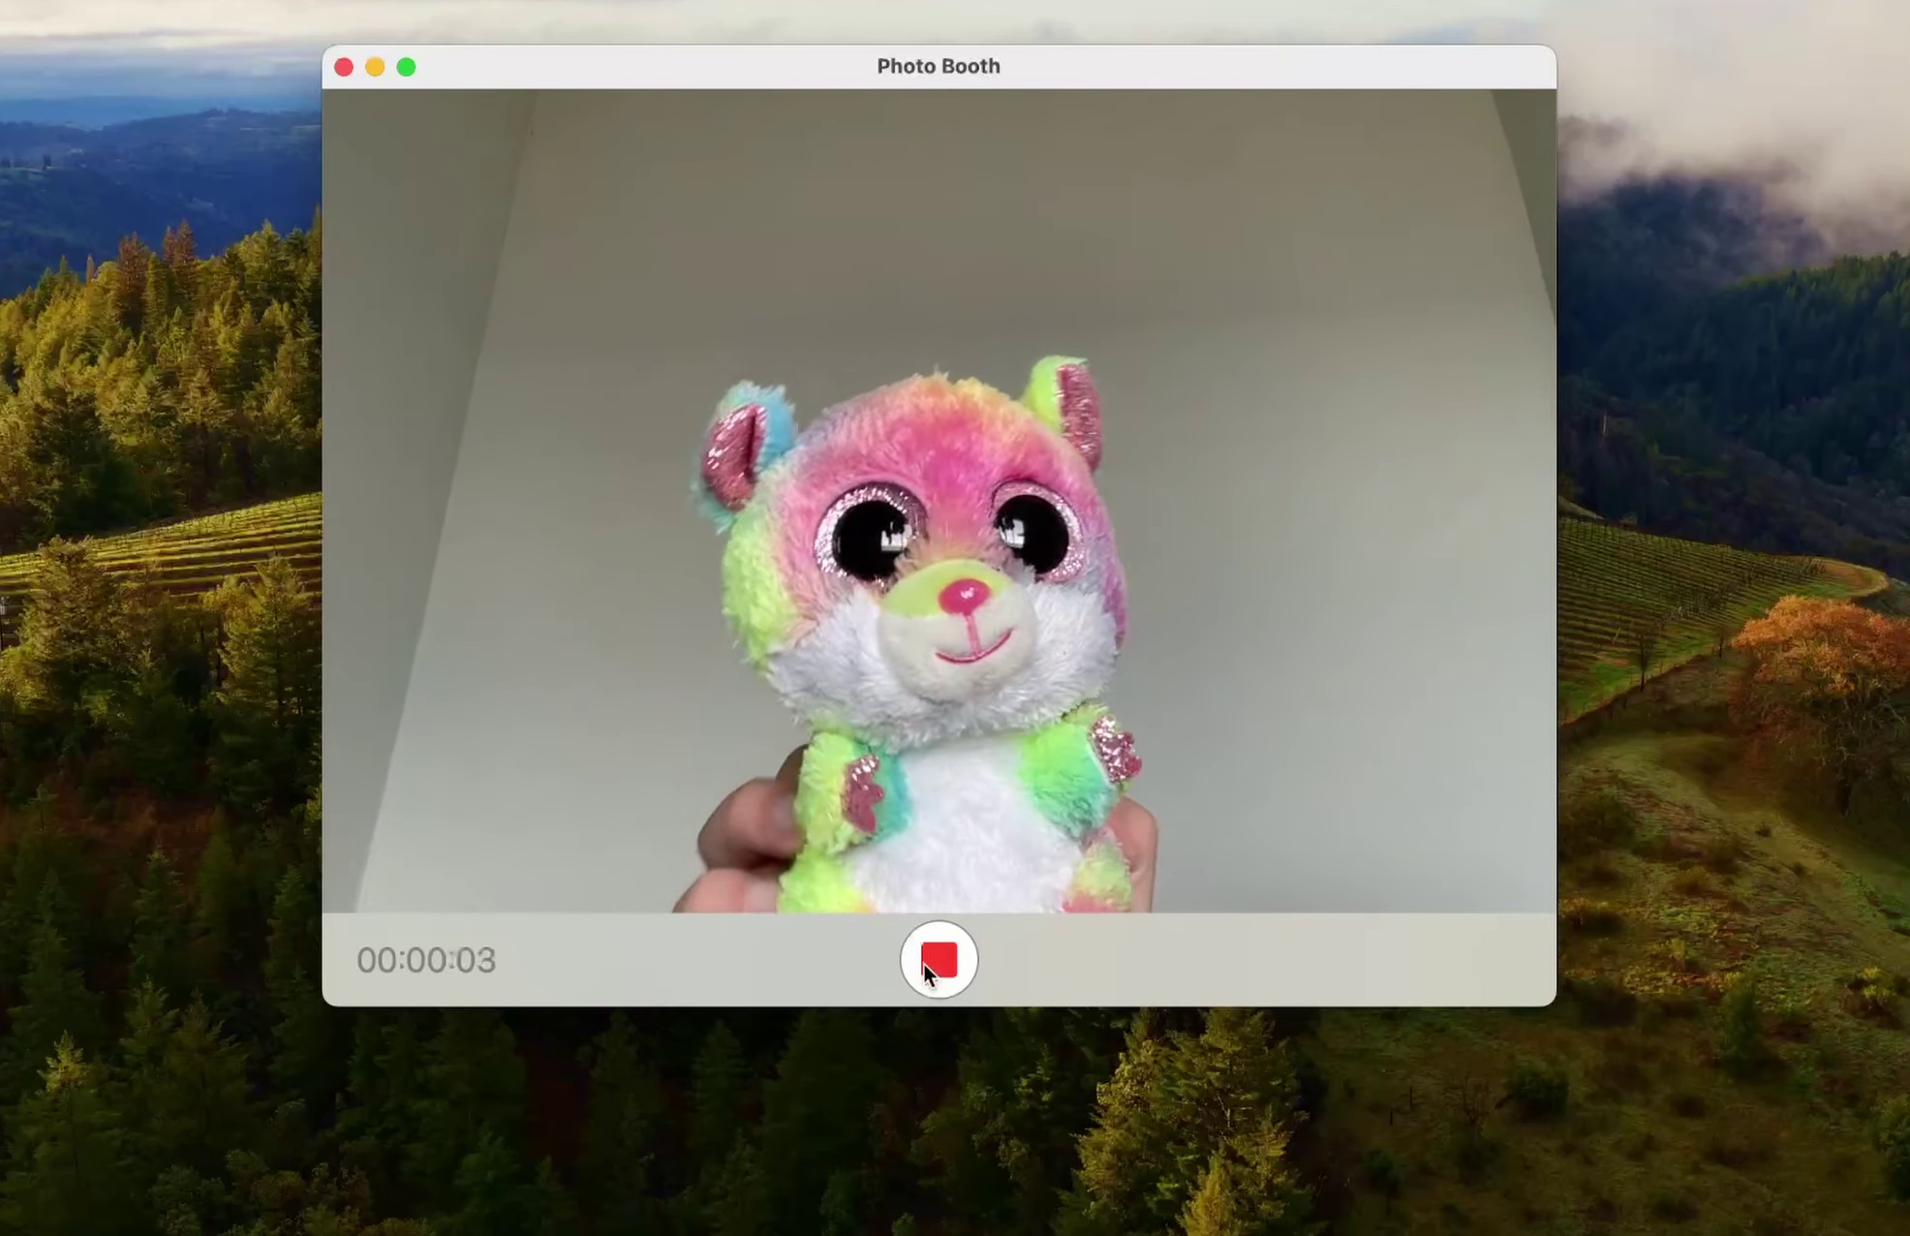
pyautogui.click(941, 958)
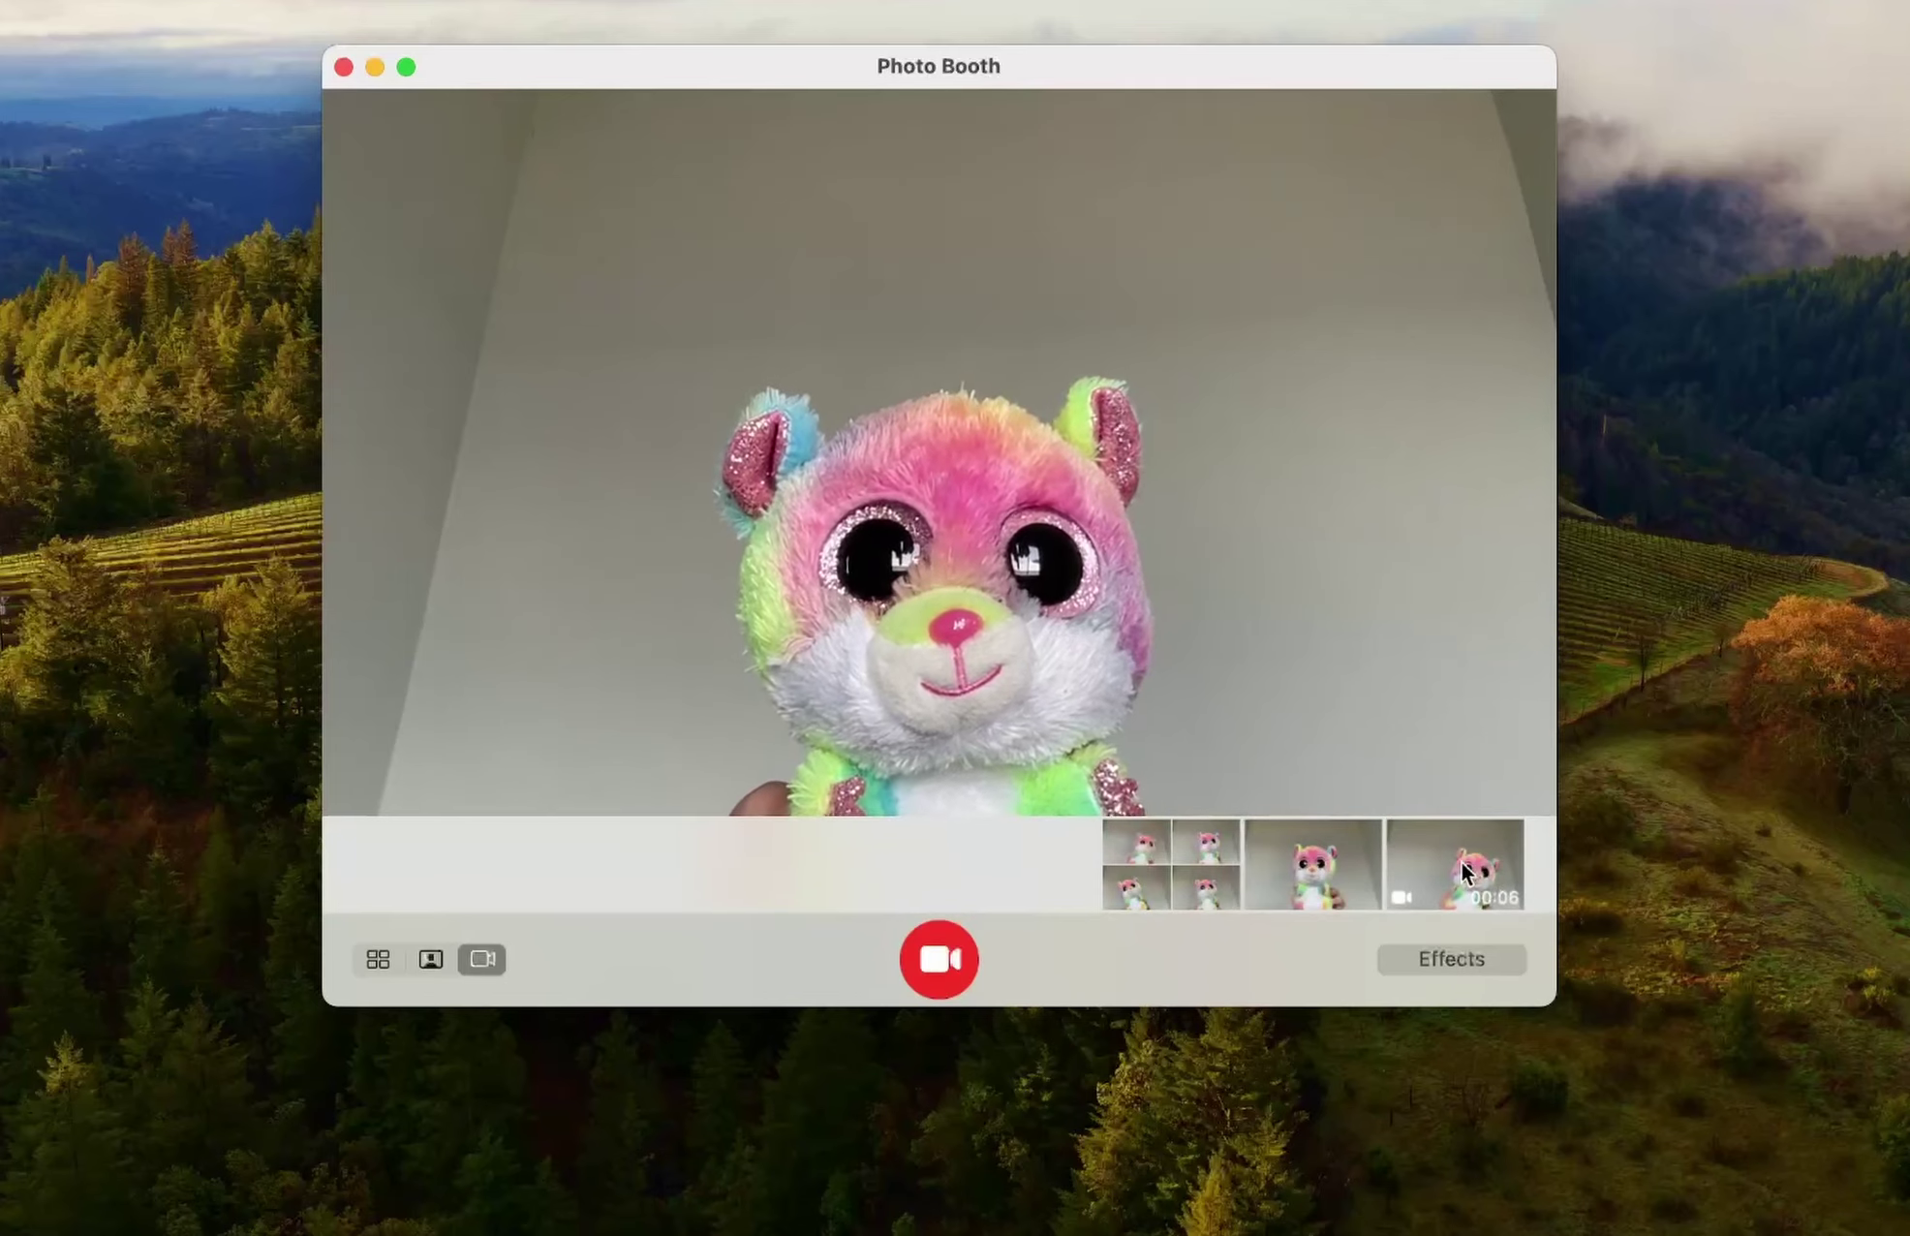
pyautogui.click(1460, 867)
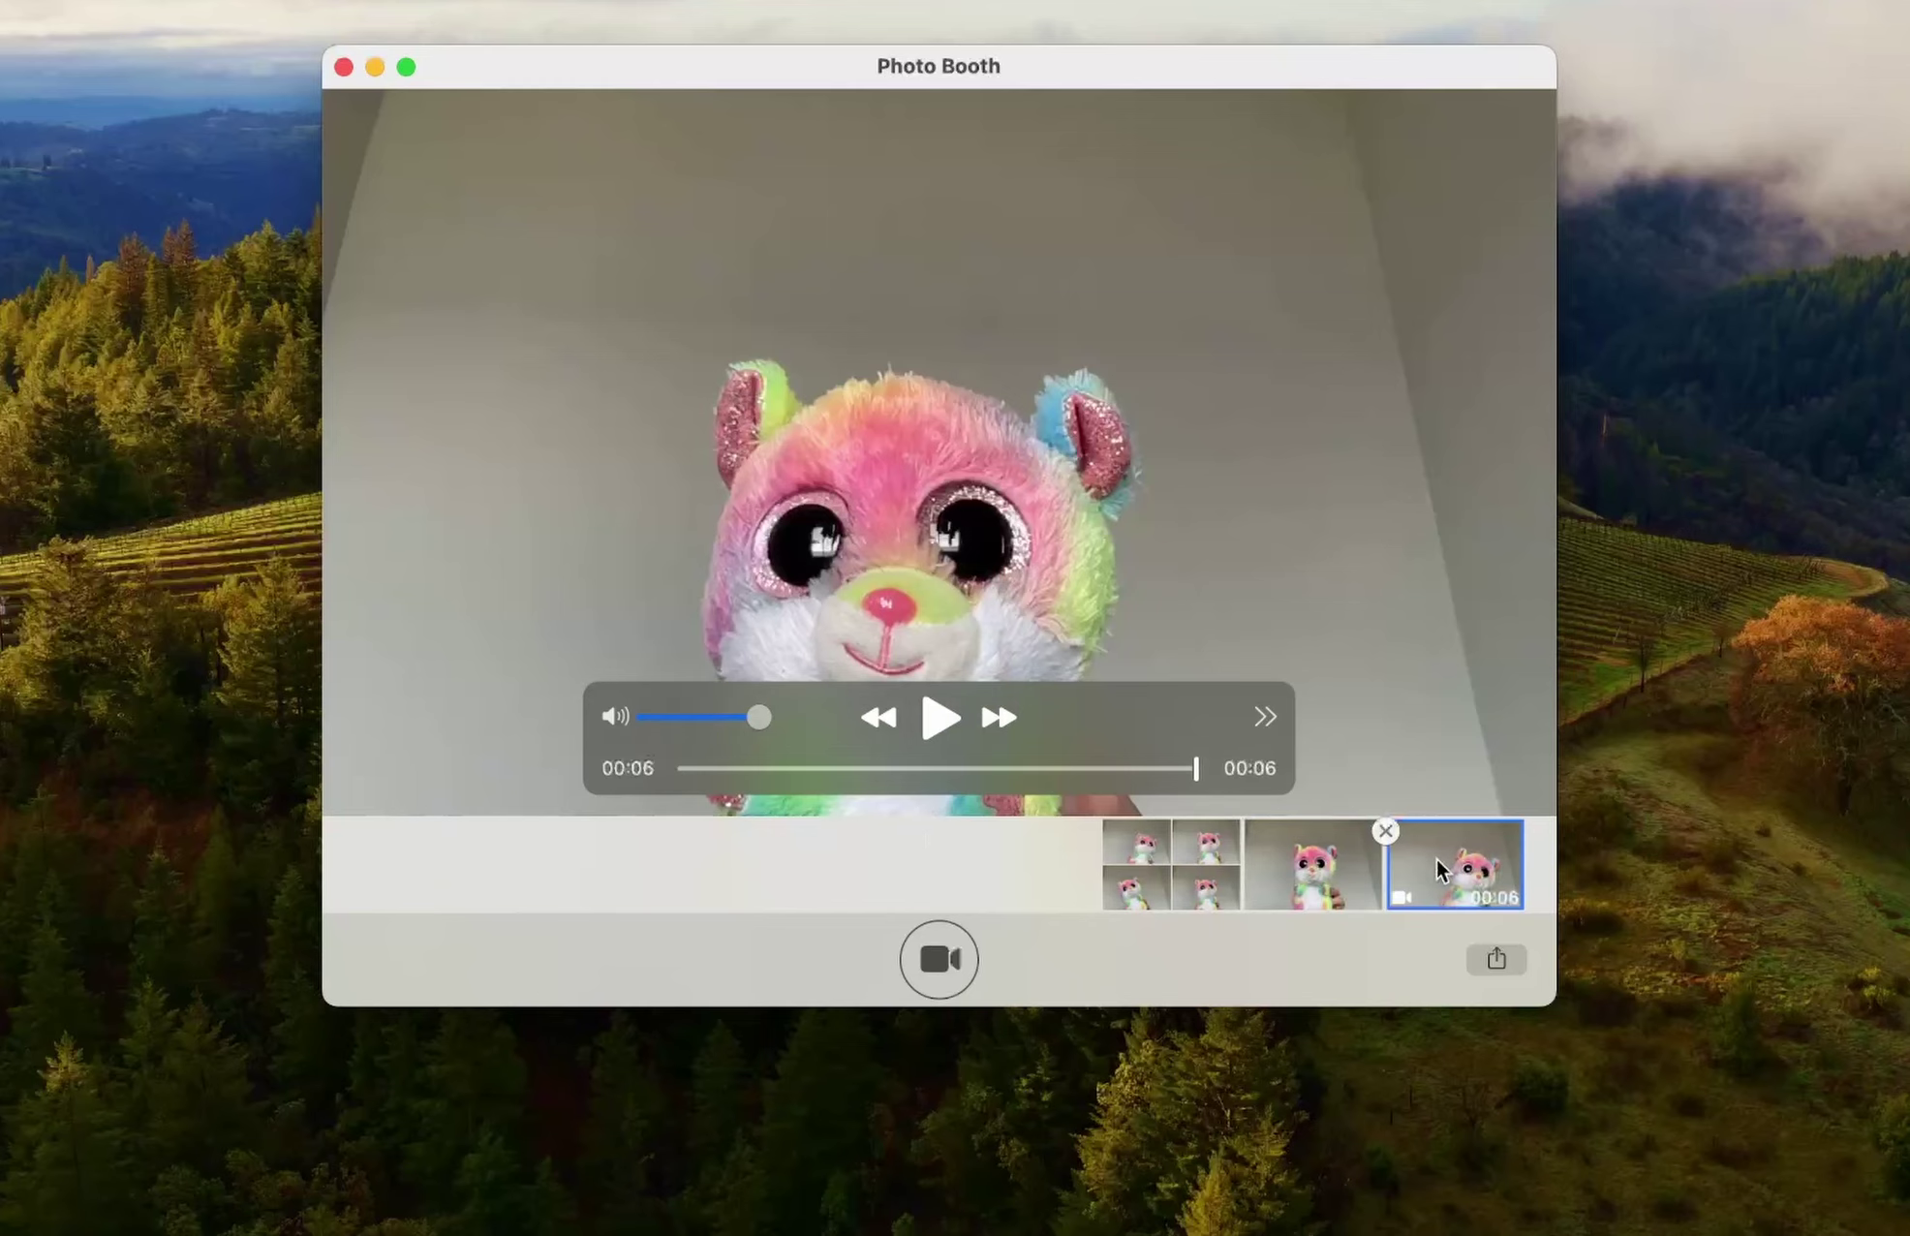
# Step: Export the video clip named 'video' with Documents as the save location
pyautogui.rightClick(1464, 865)
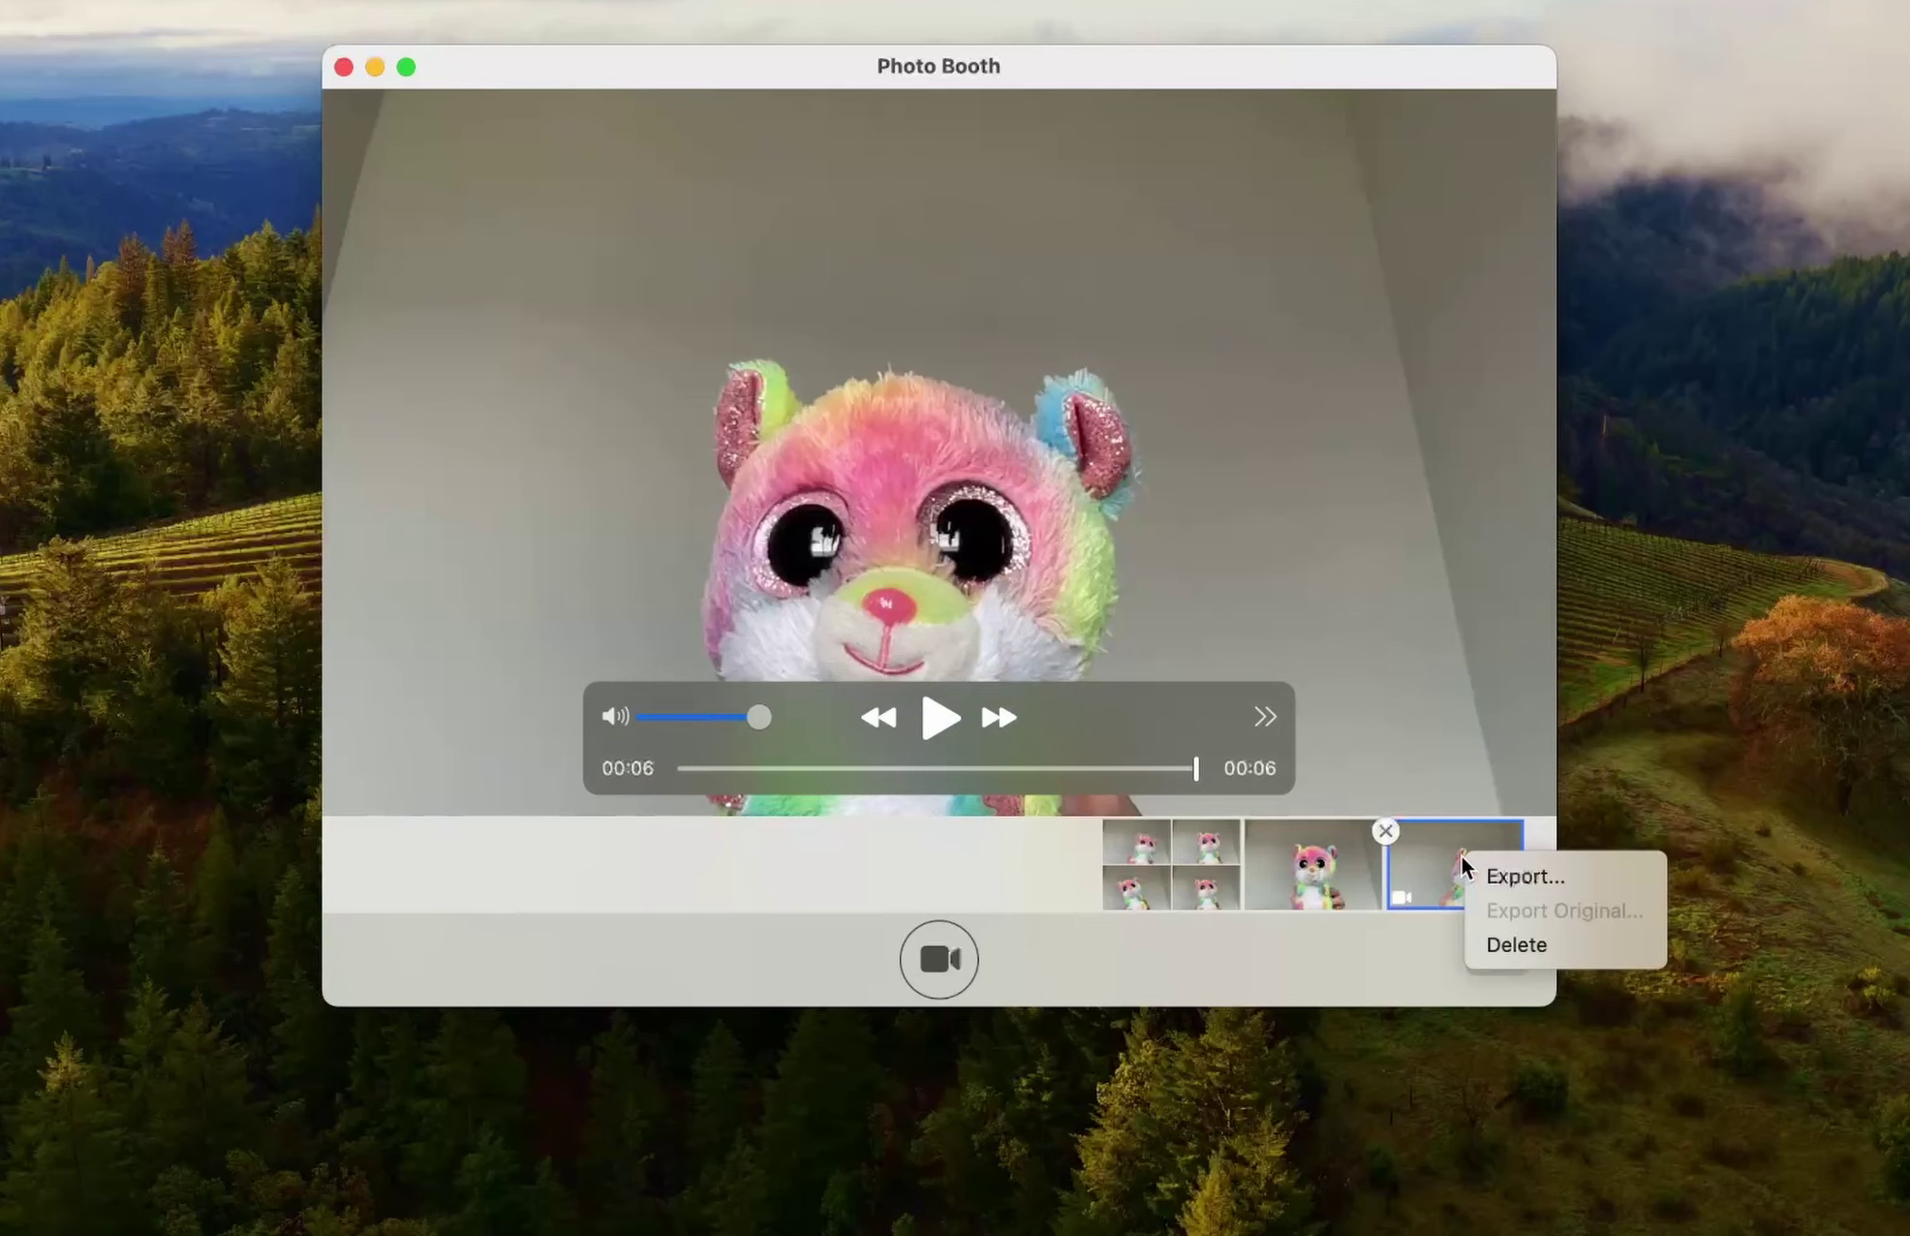
pyautogui.click(1530, 878)
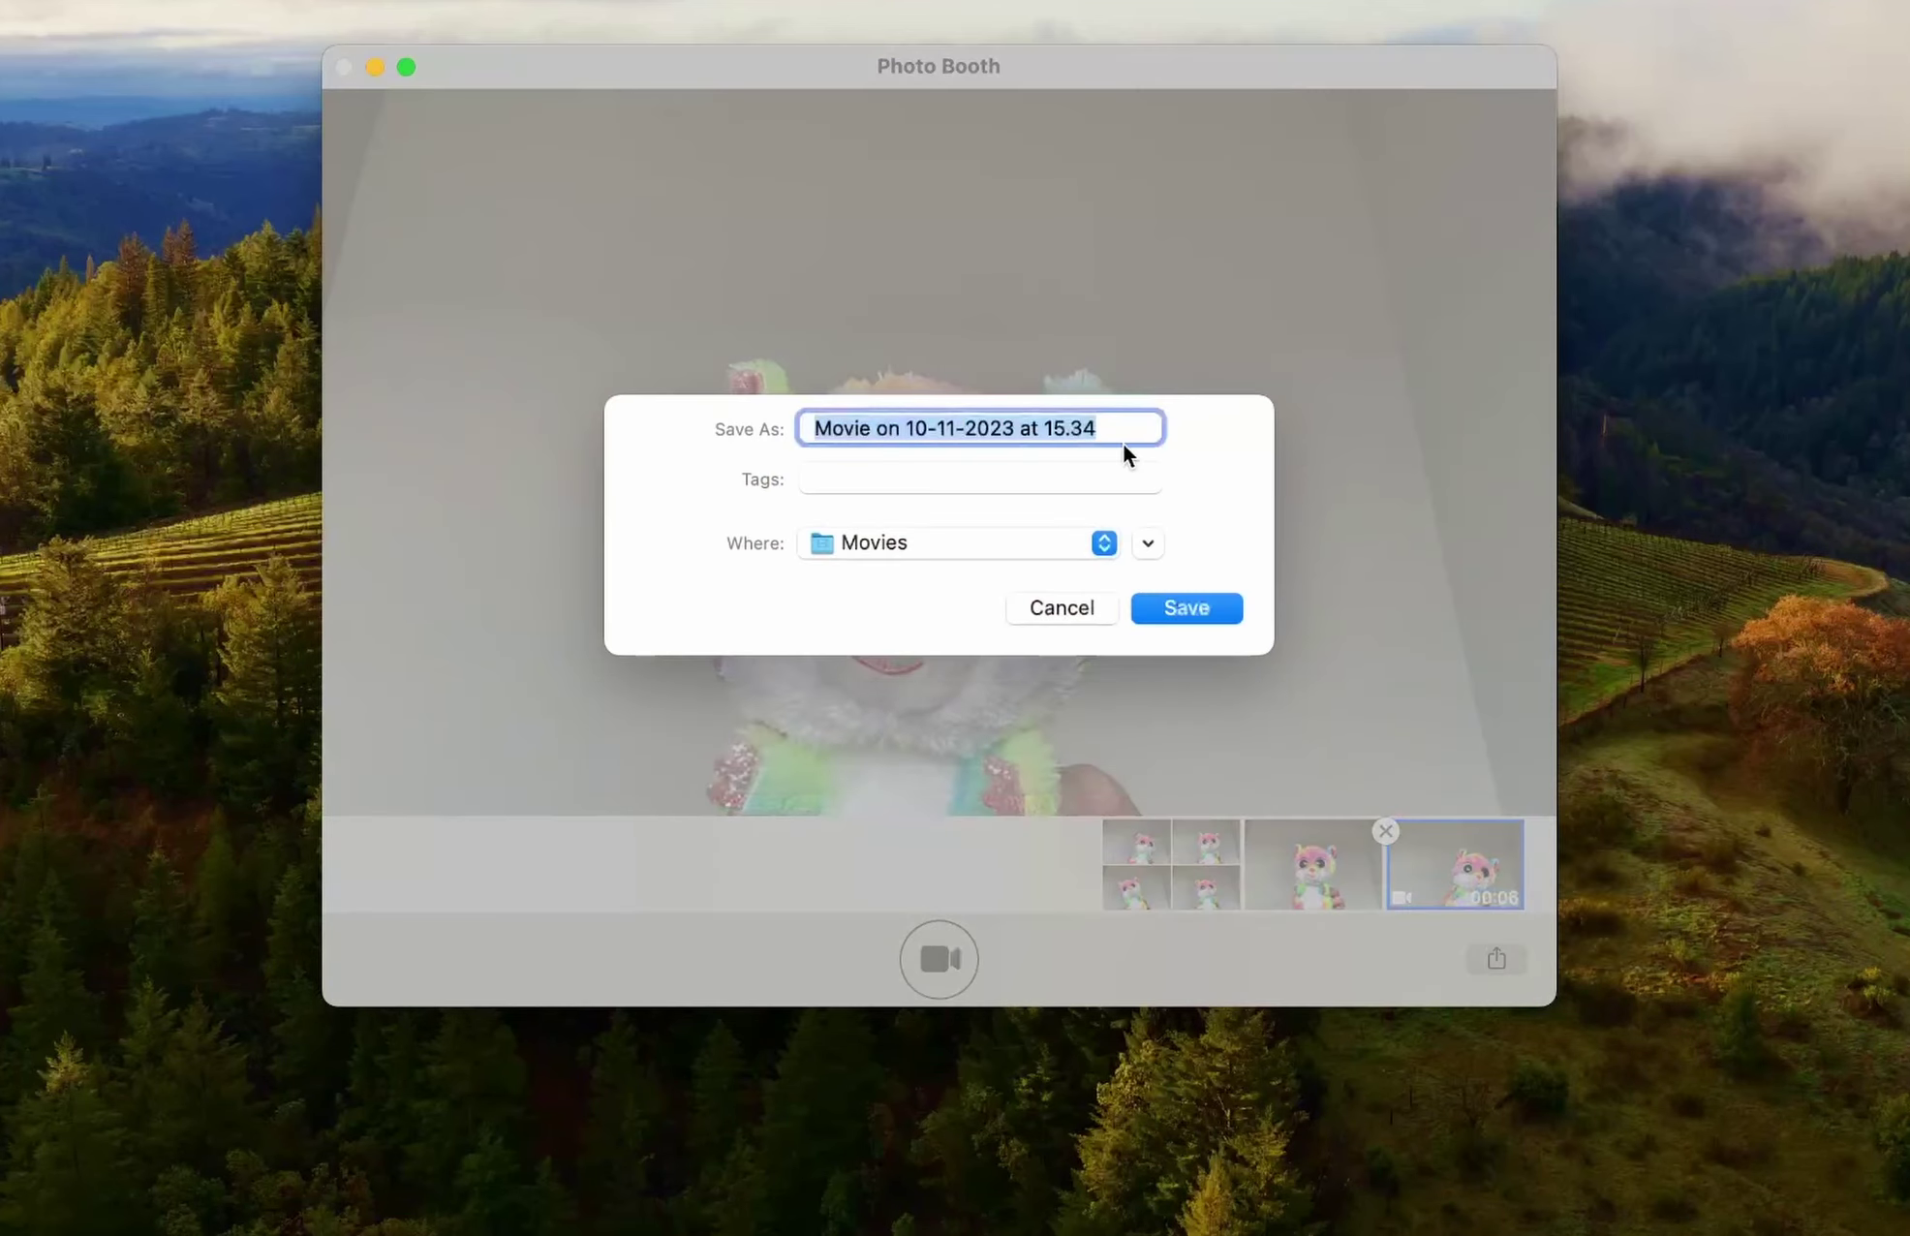
pyautogui.write('v')
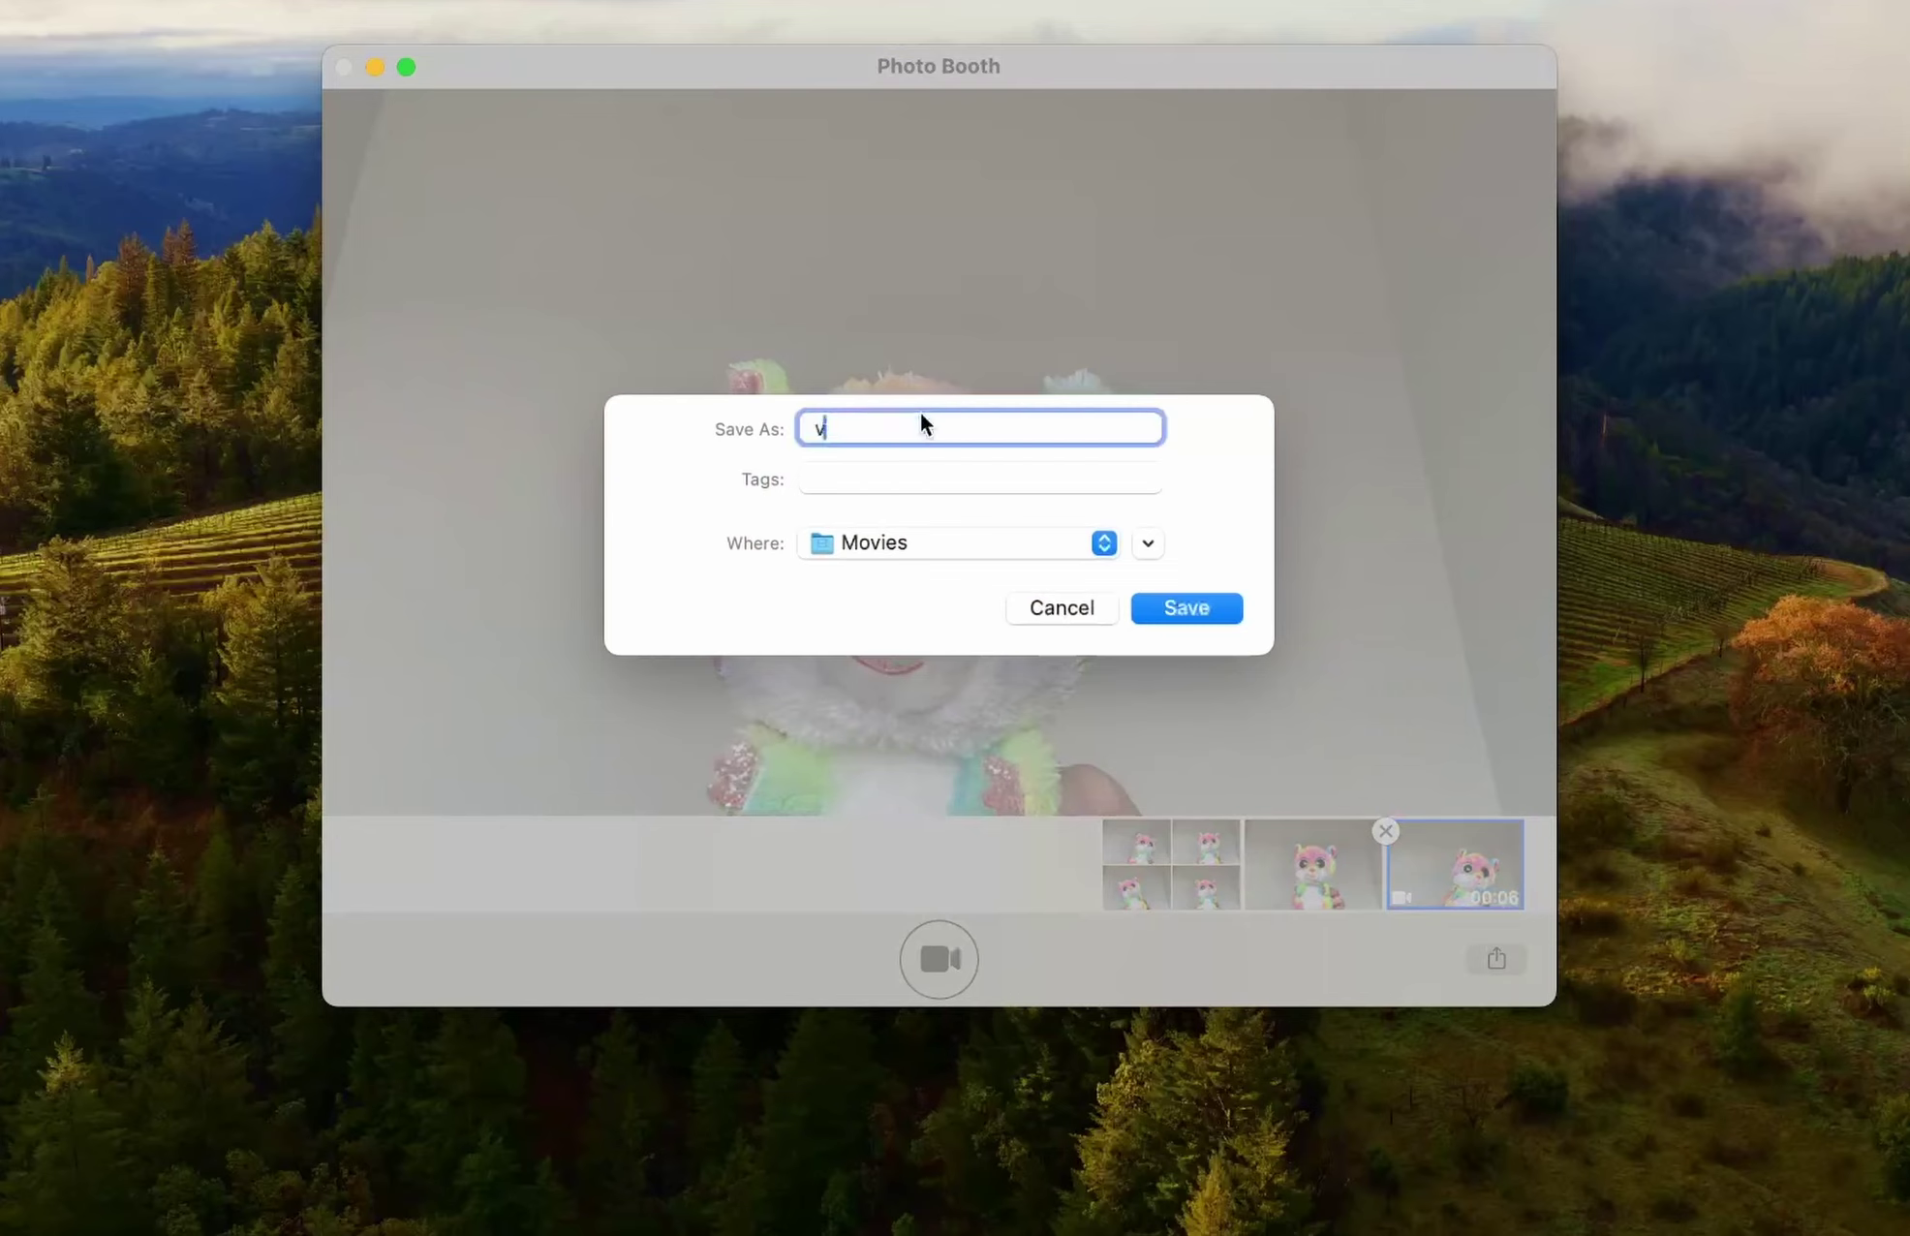
pyautogui.write('ideo')
pyautogui.click(977, 543)
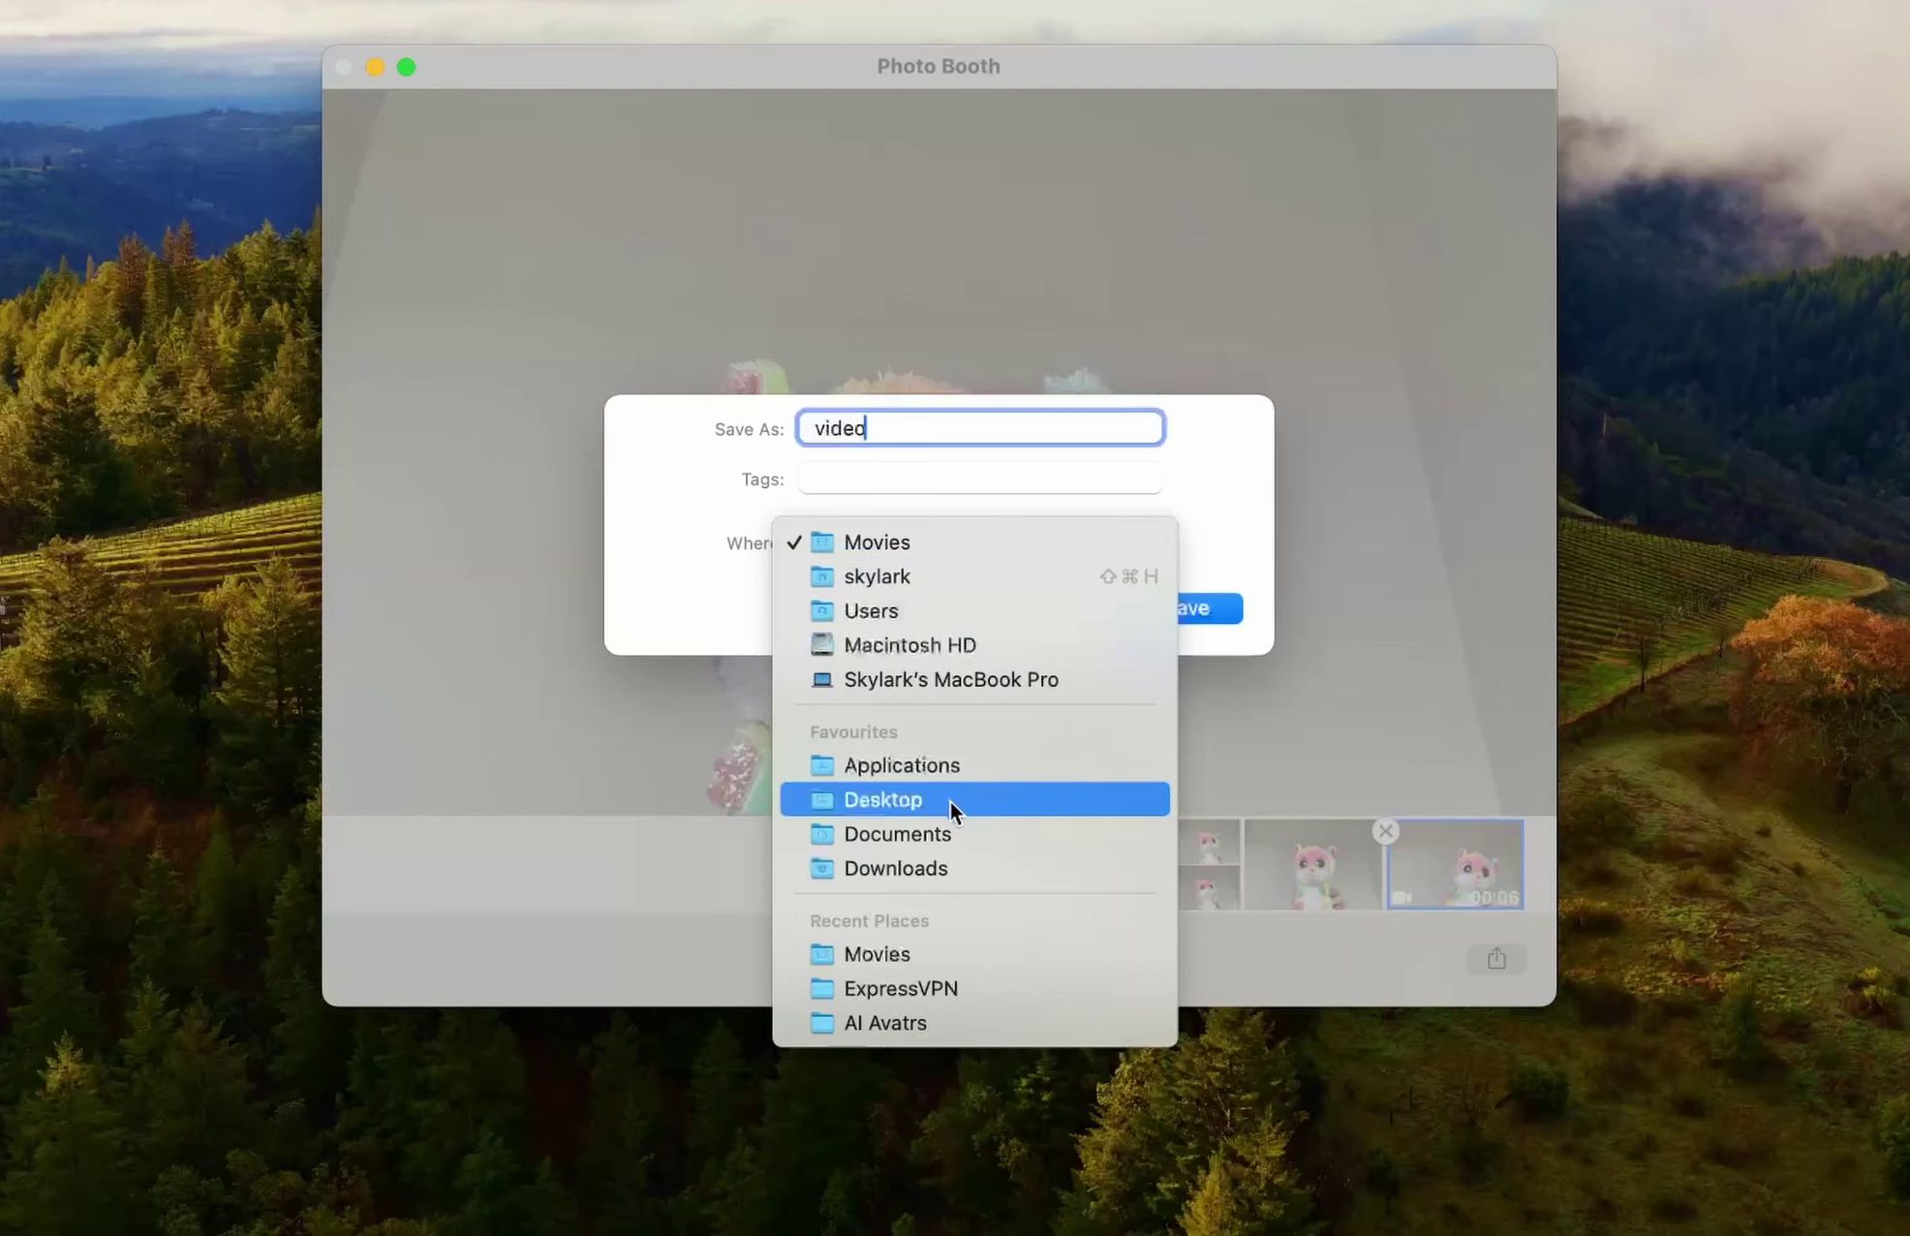
pyautogui.click(947, 833)
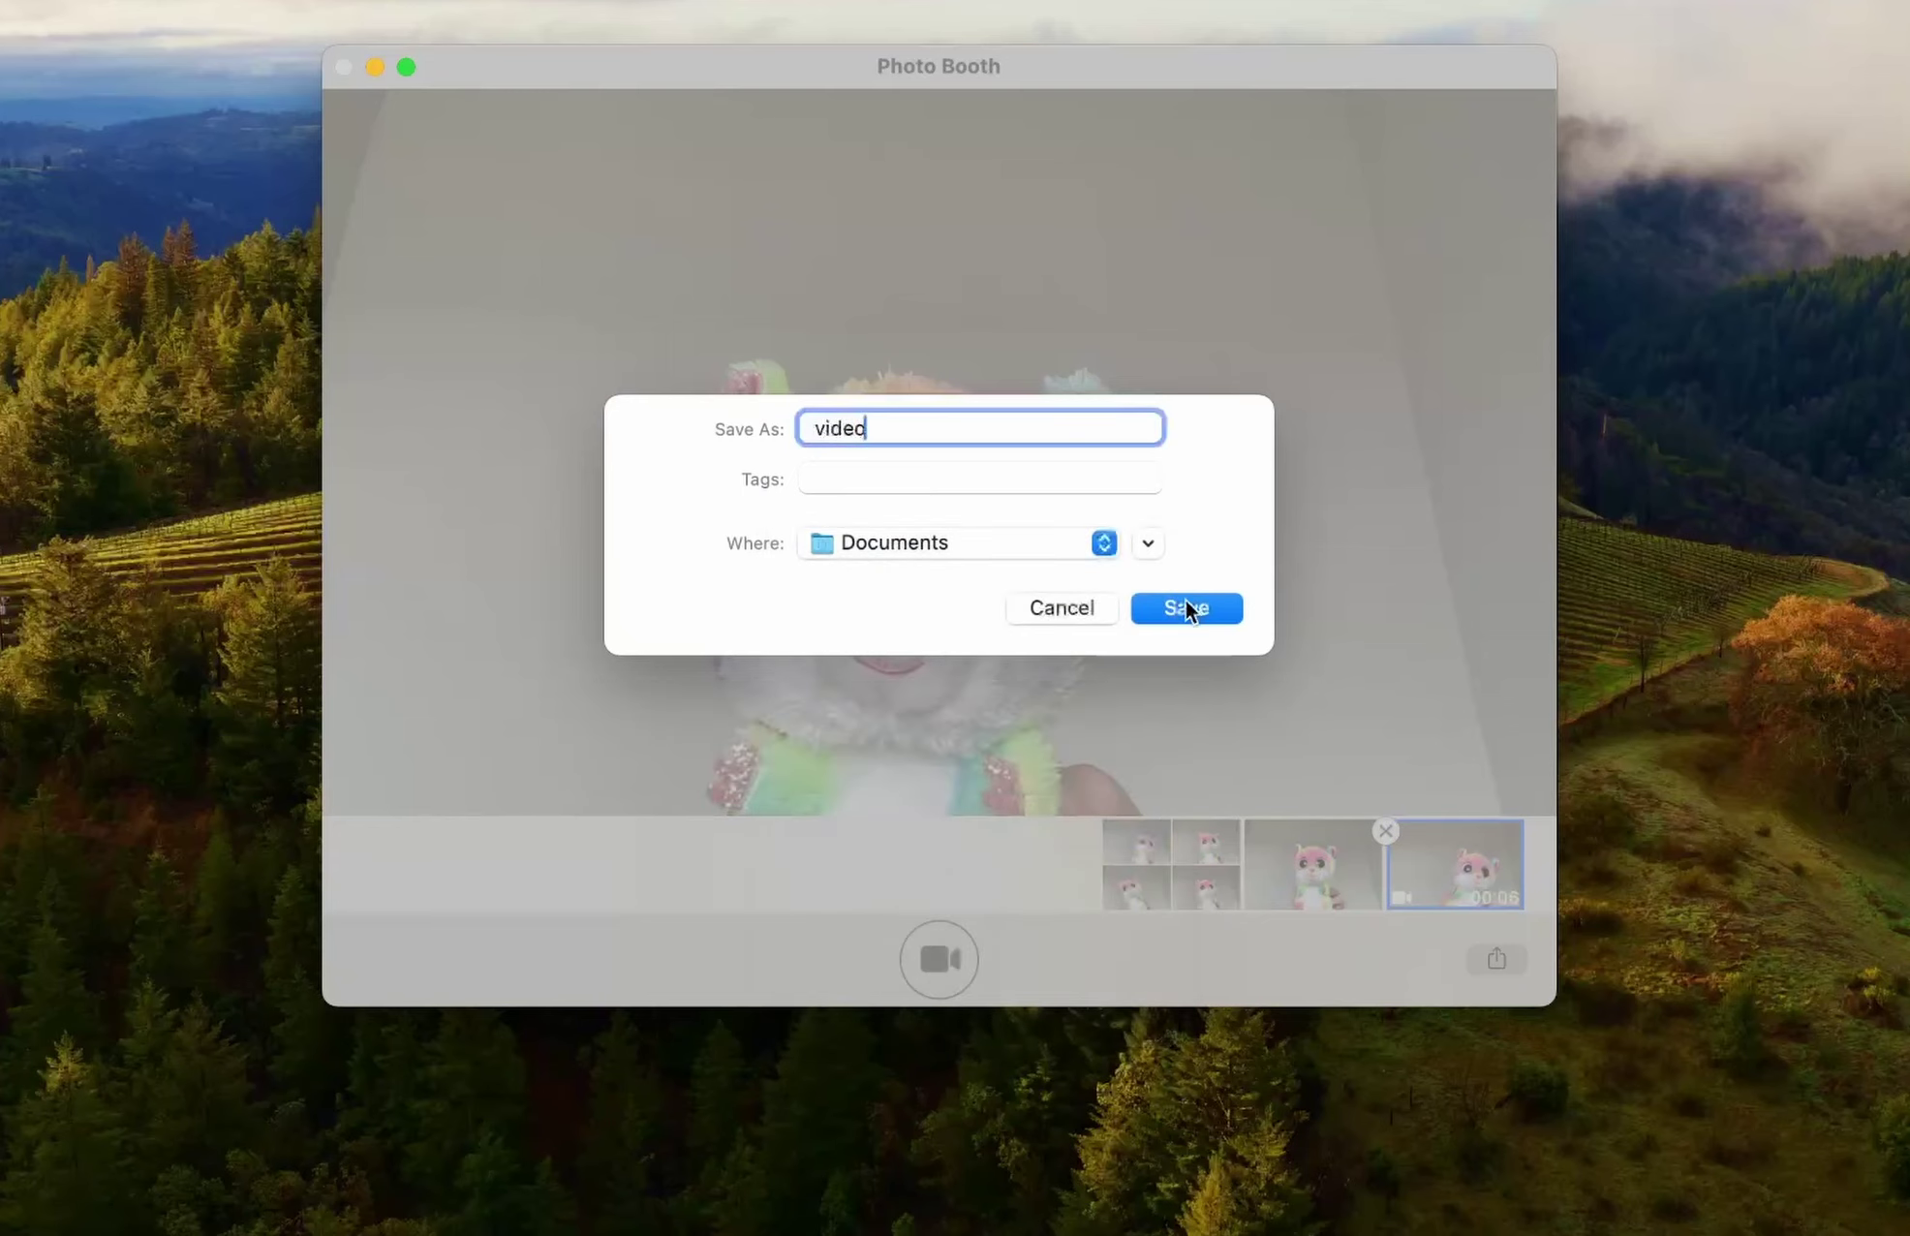
# Step: Save the video export, then export the single photo as 'photo' to Documents
pyautogui.click(1209, 610)
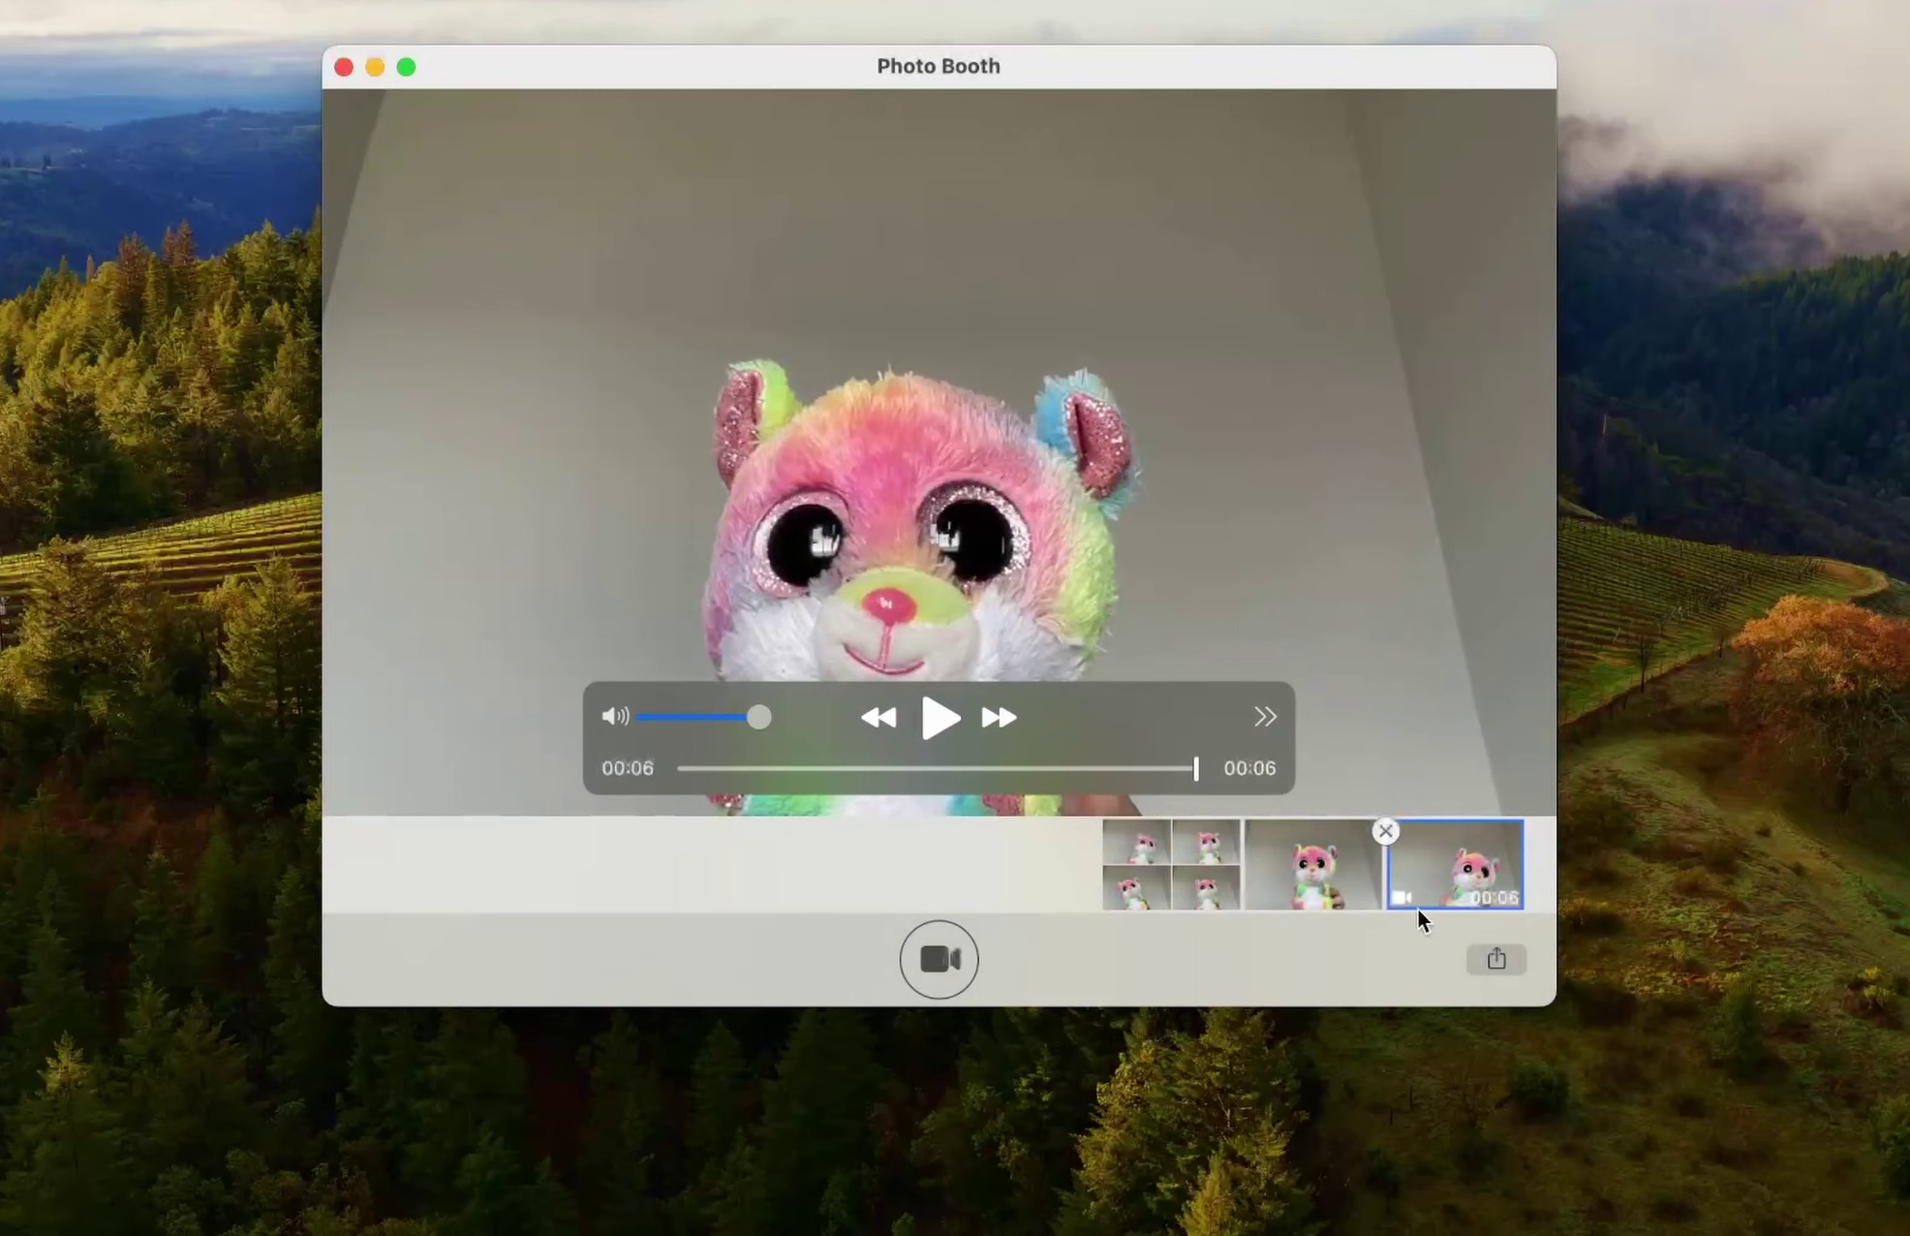
pyautogui.click(1323, 869)
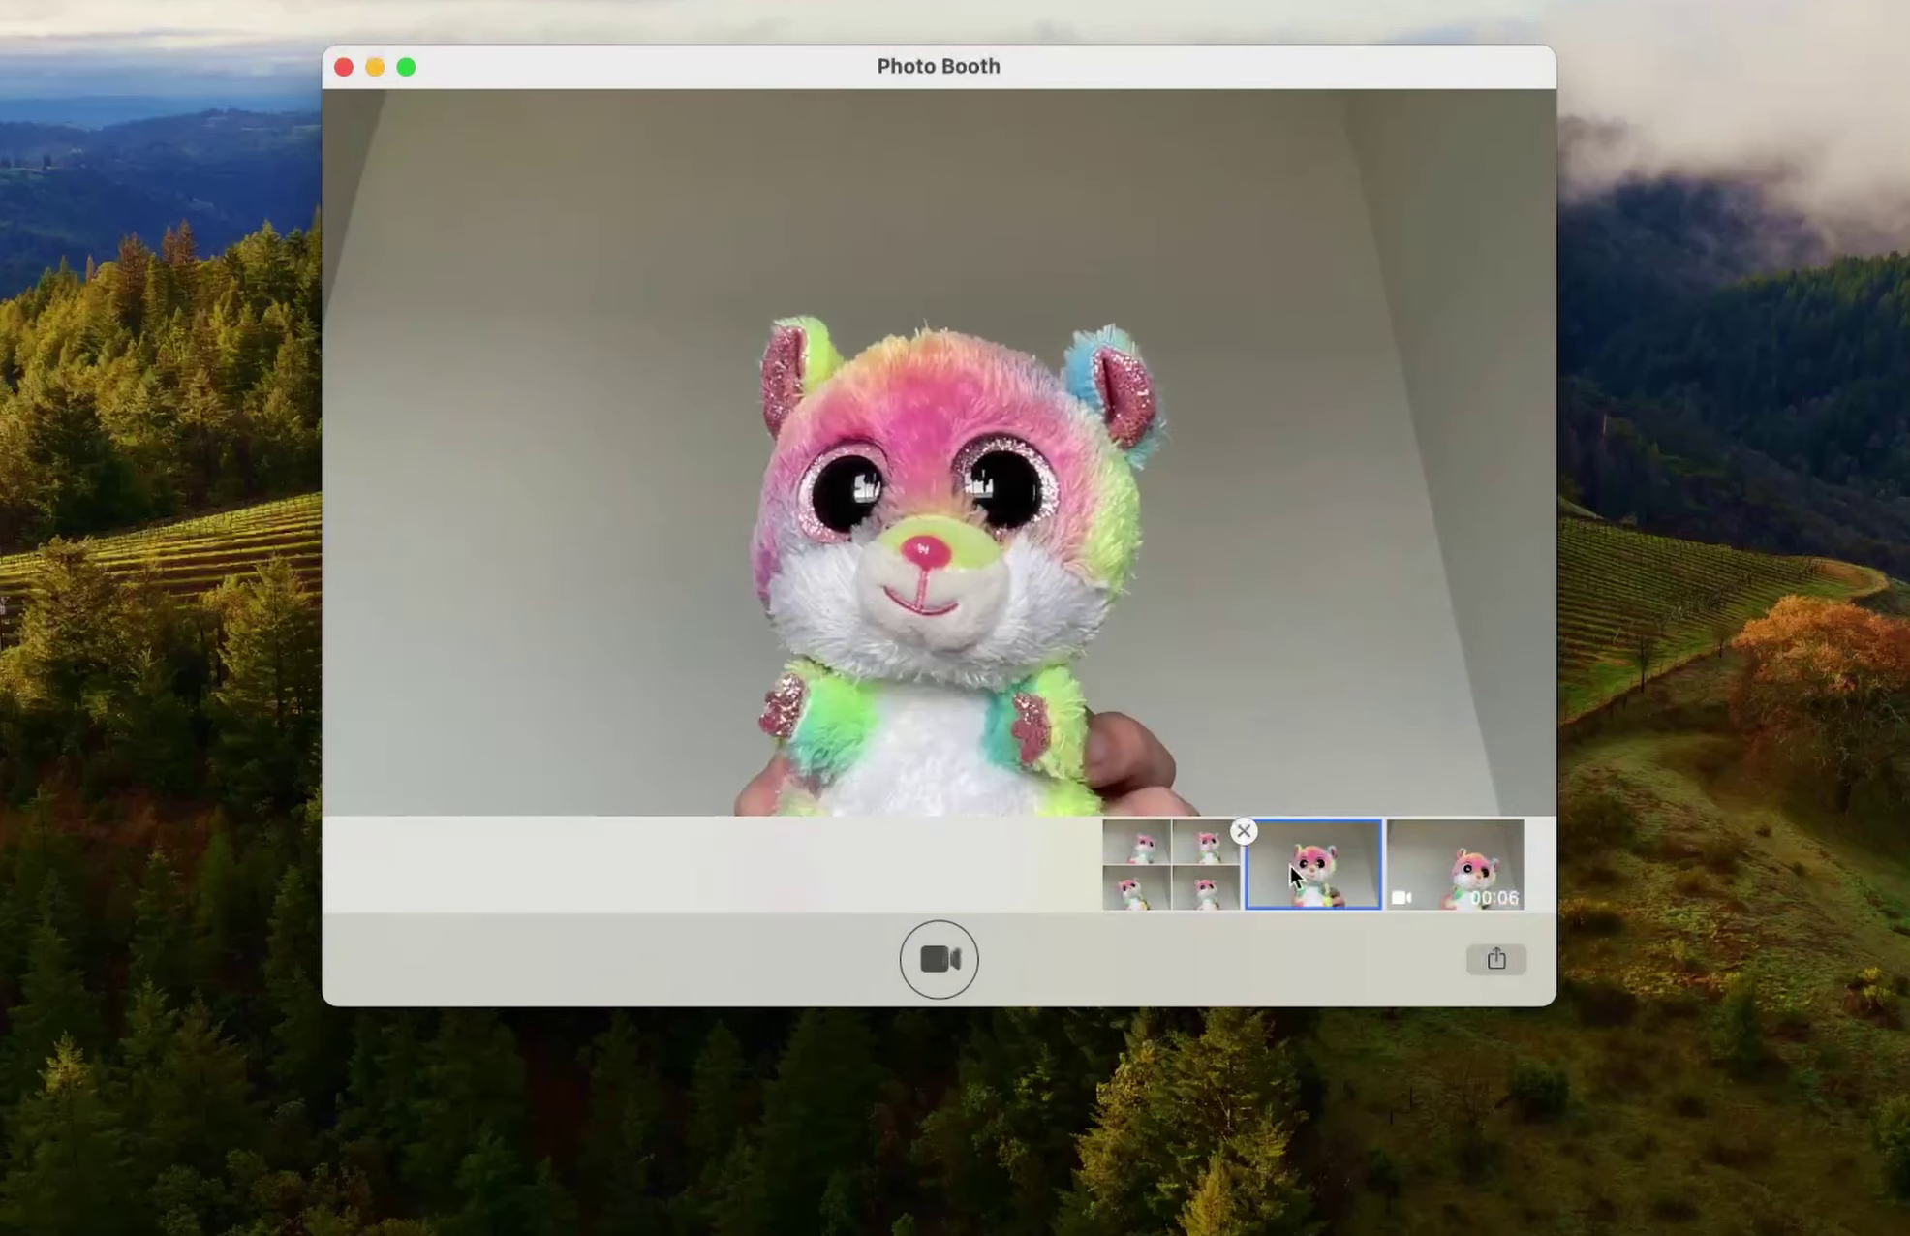
pyautogui.rightClick(1336, 856)
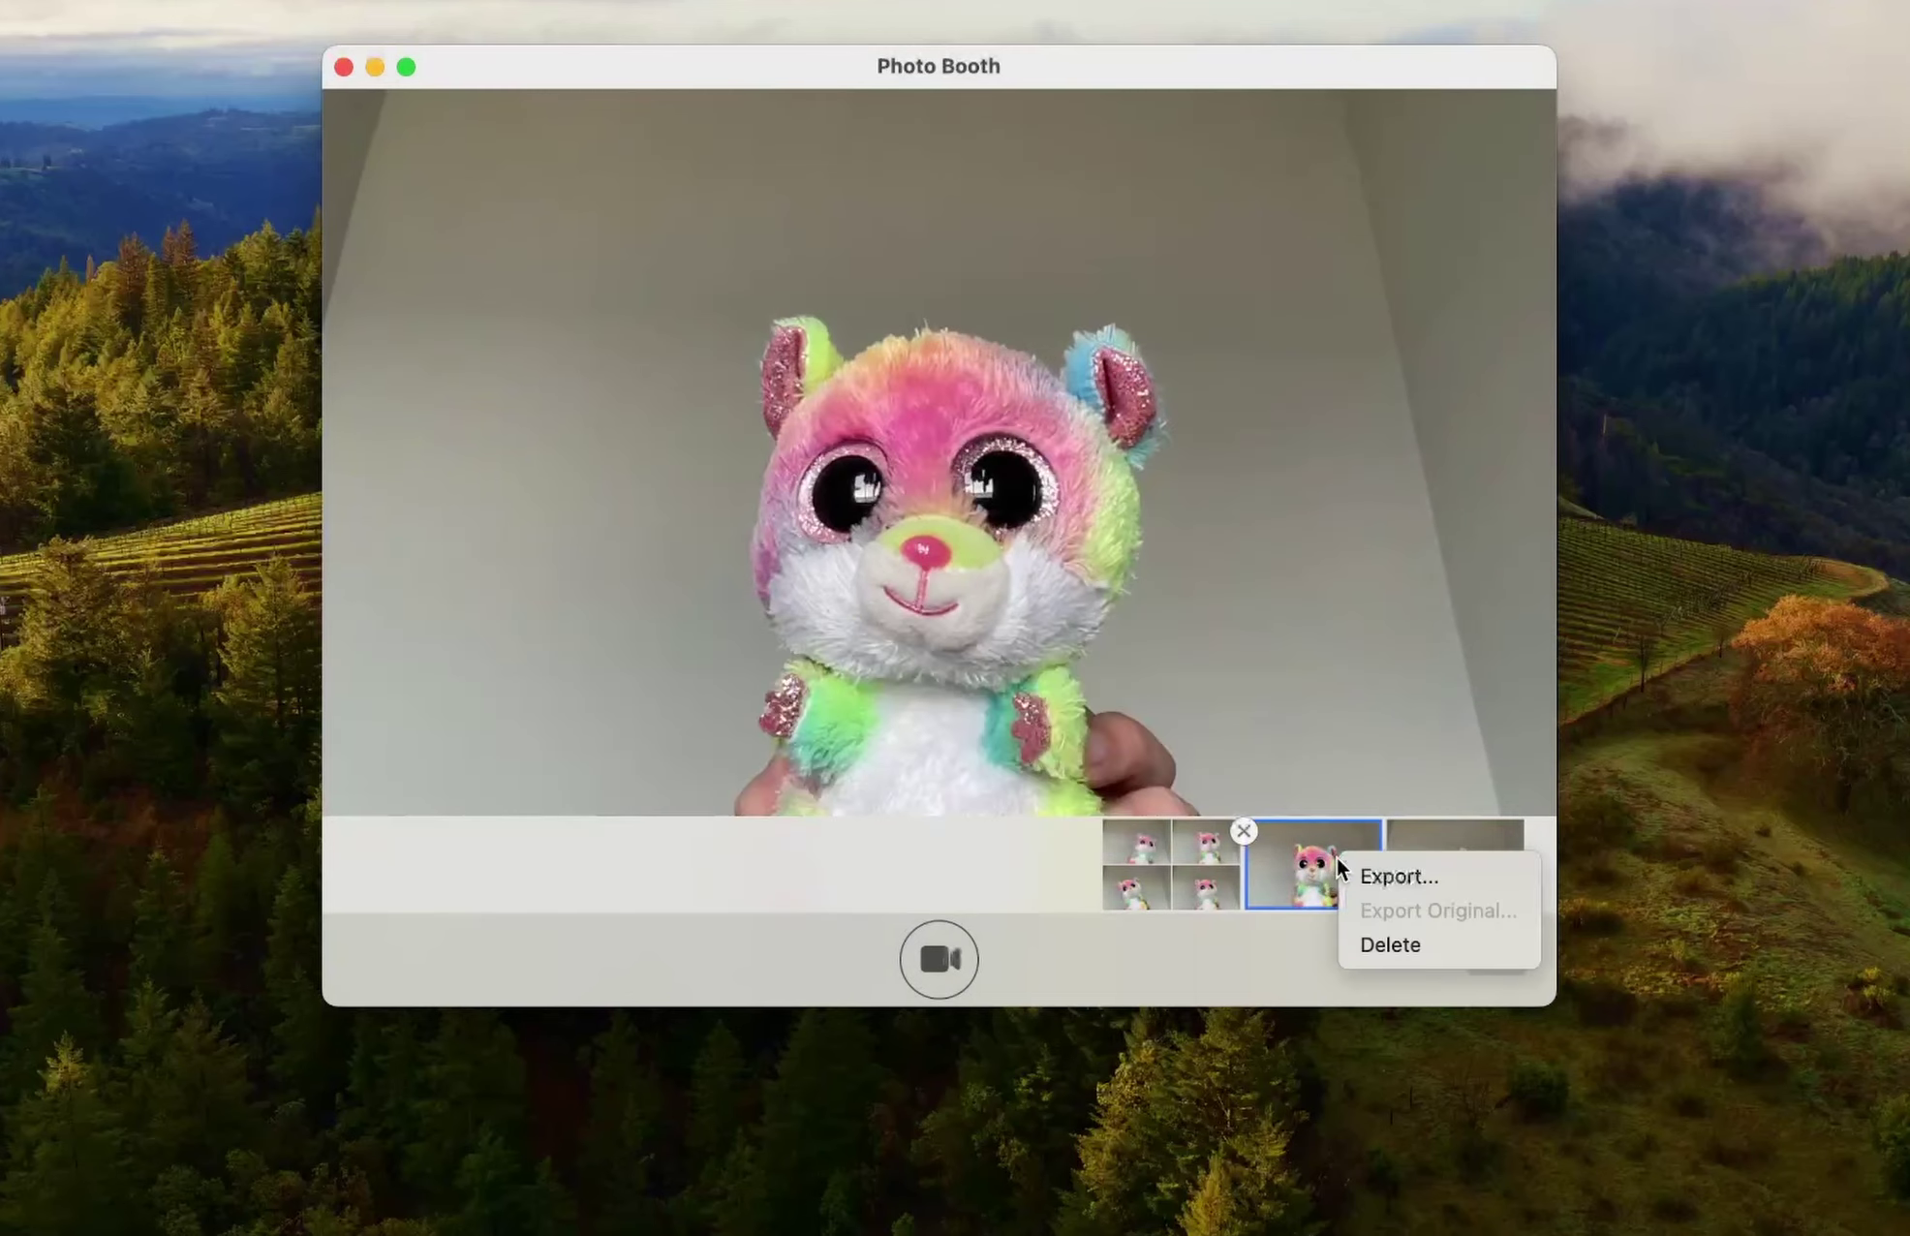
pyautogui.click(1391, 874)
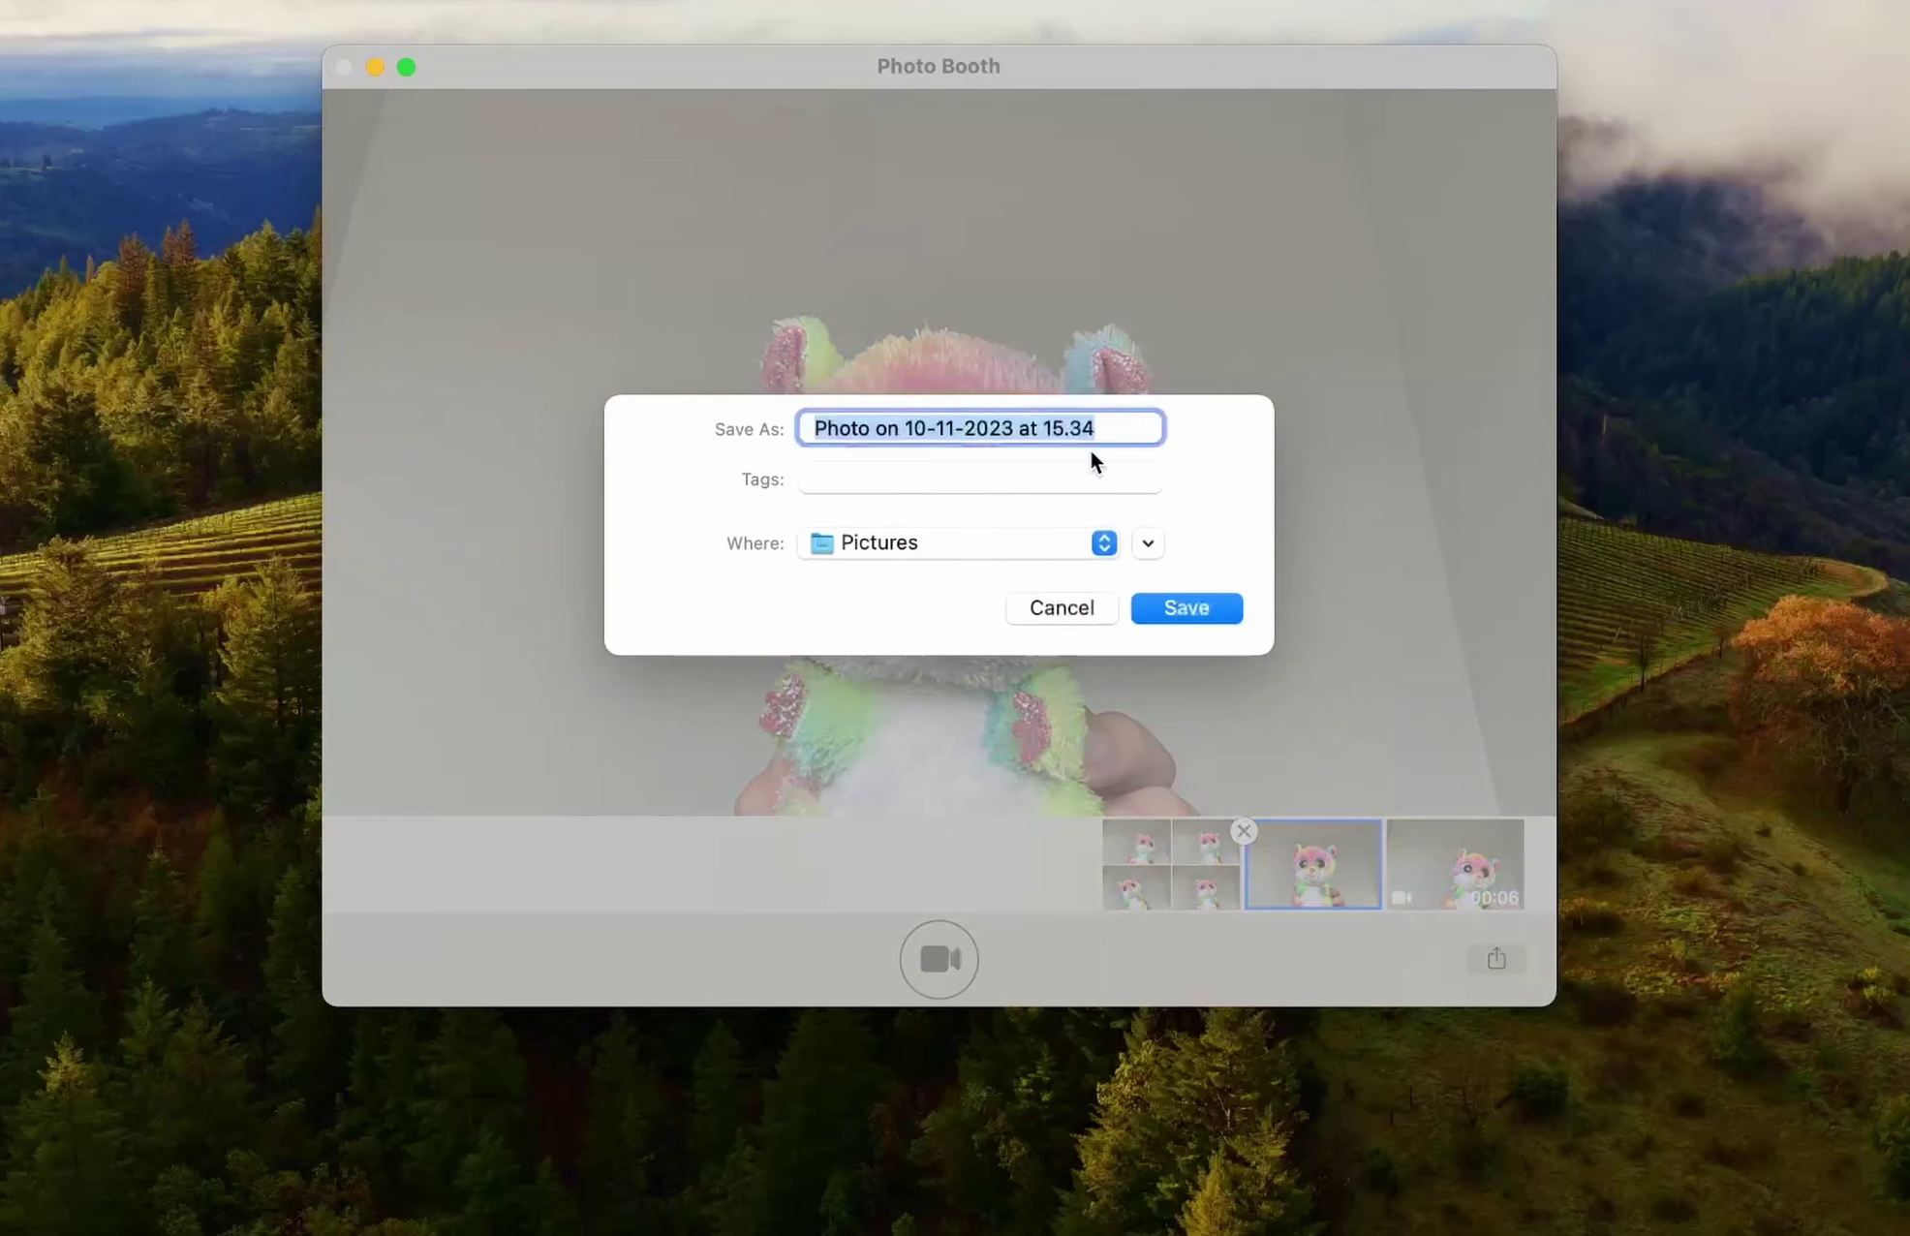
pyautogui.write('photo')
pyautogui.click(914, 541)
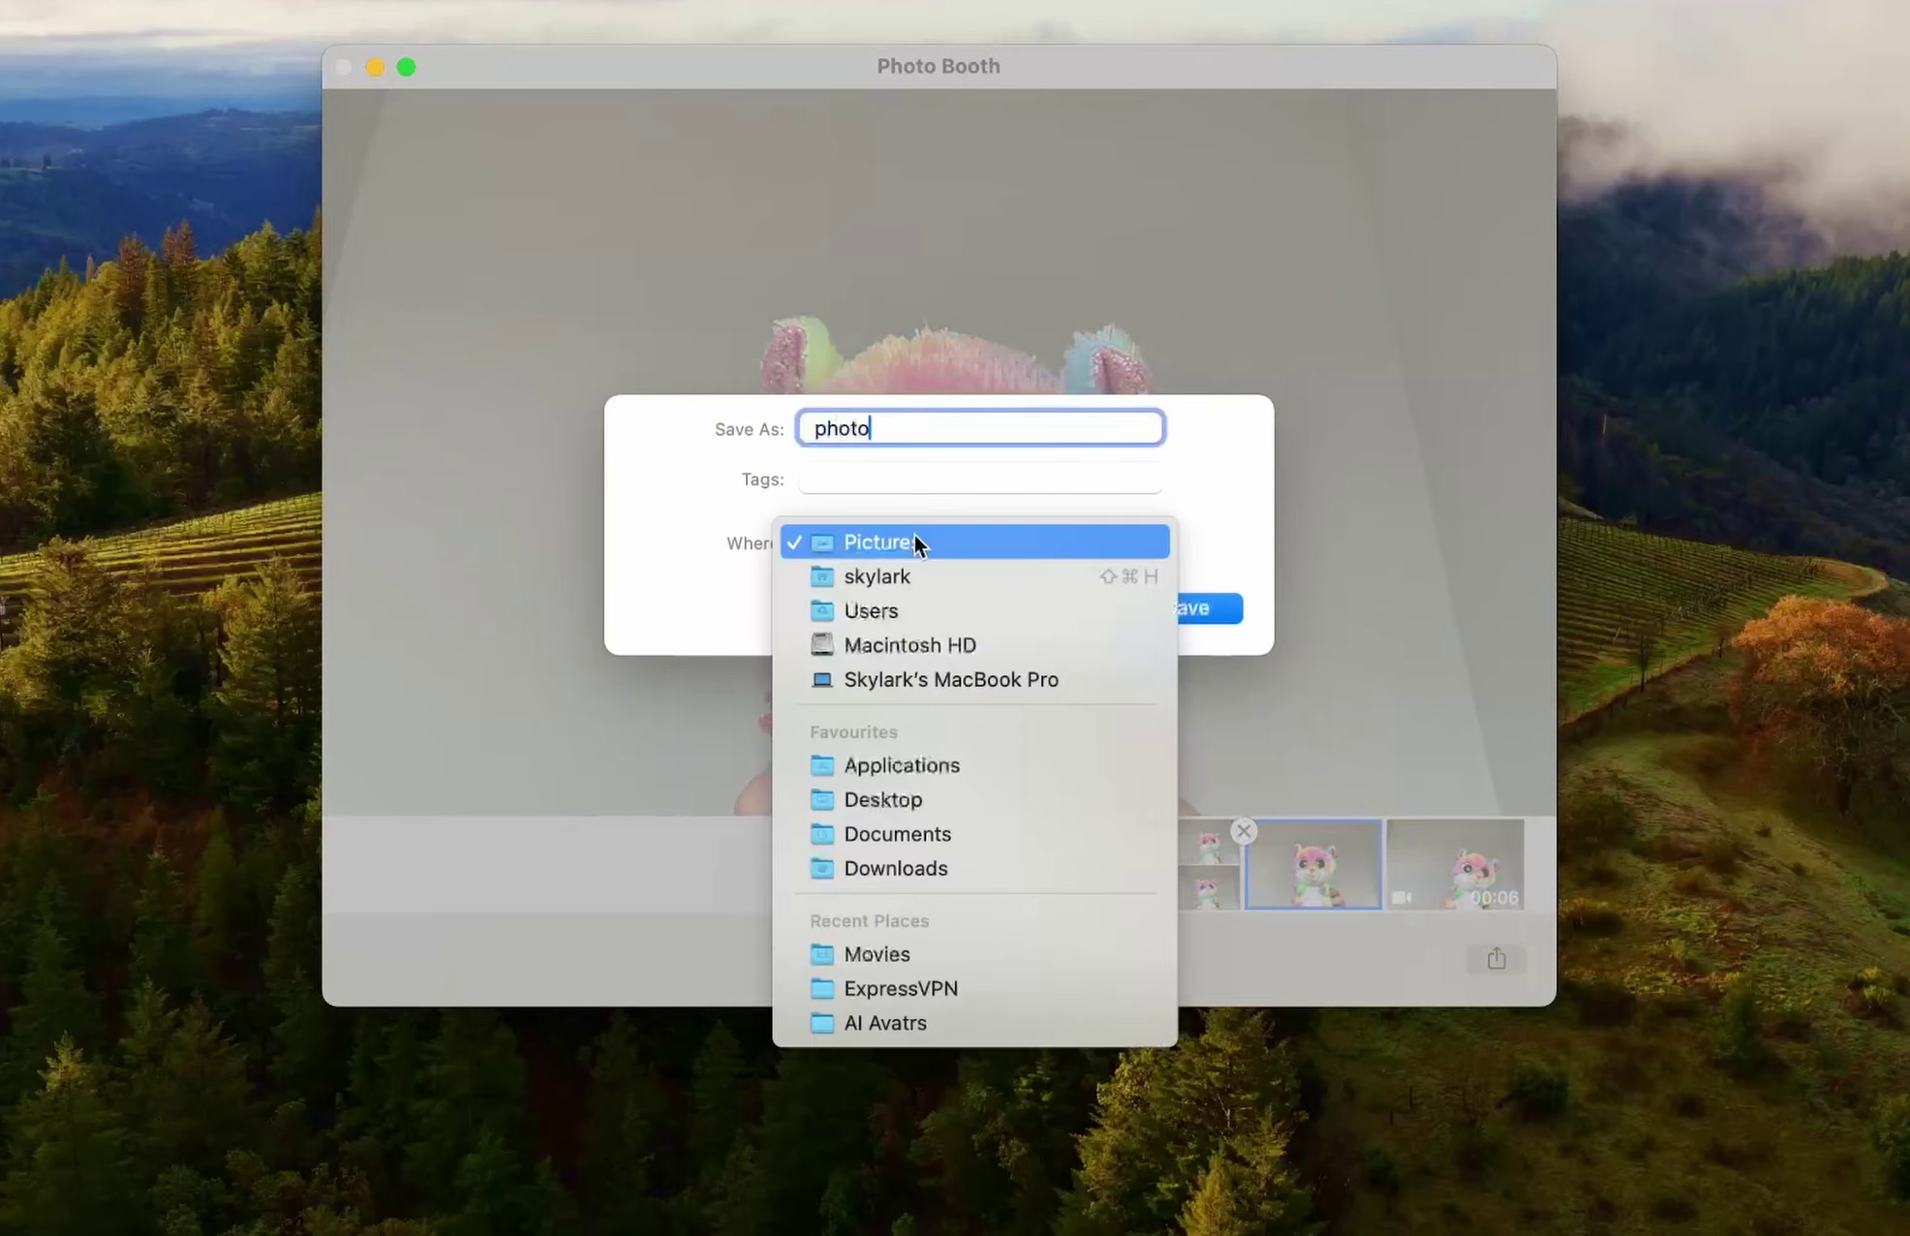
pyautogui.click(879, 833)
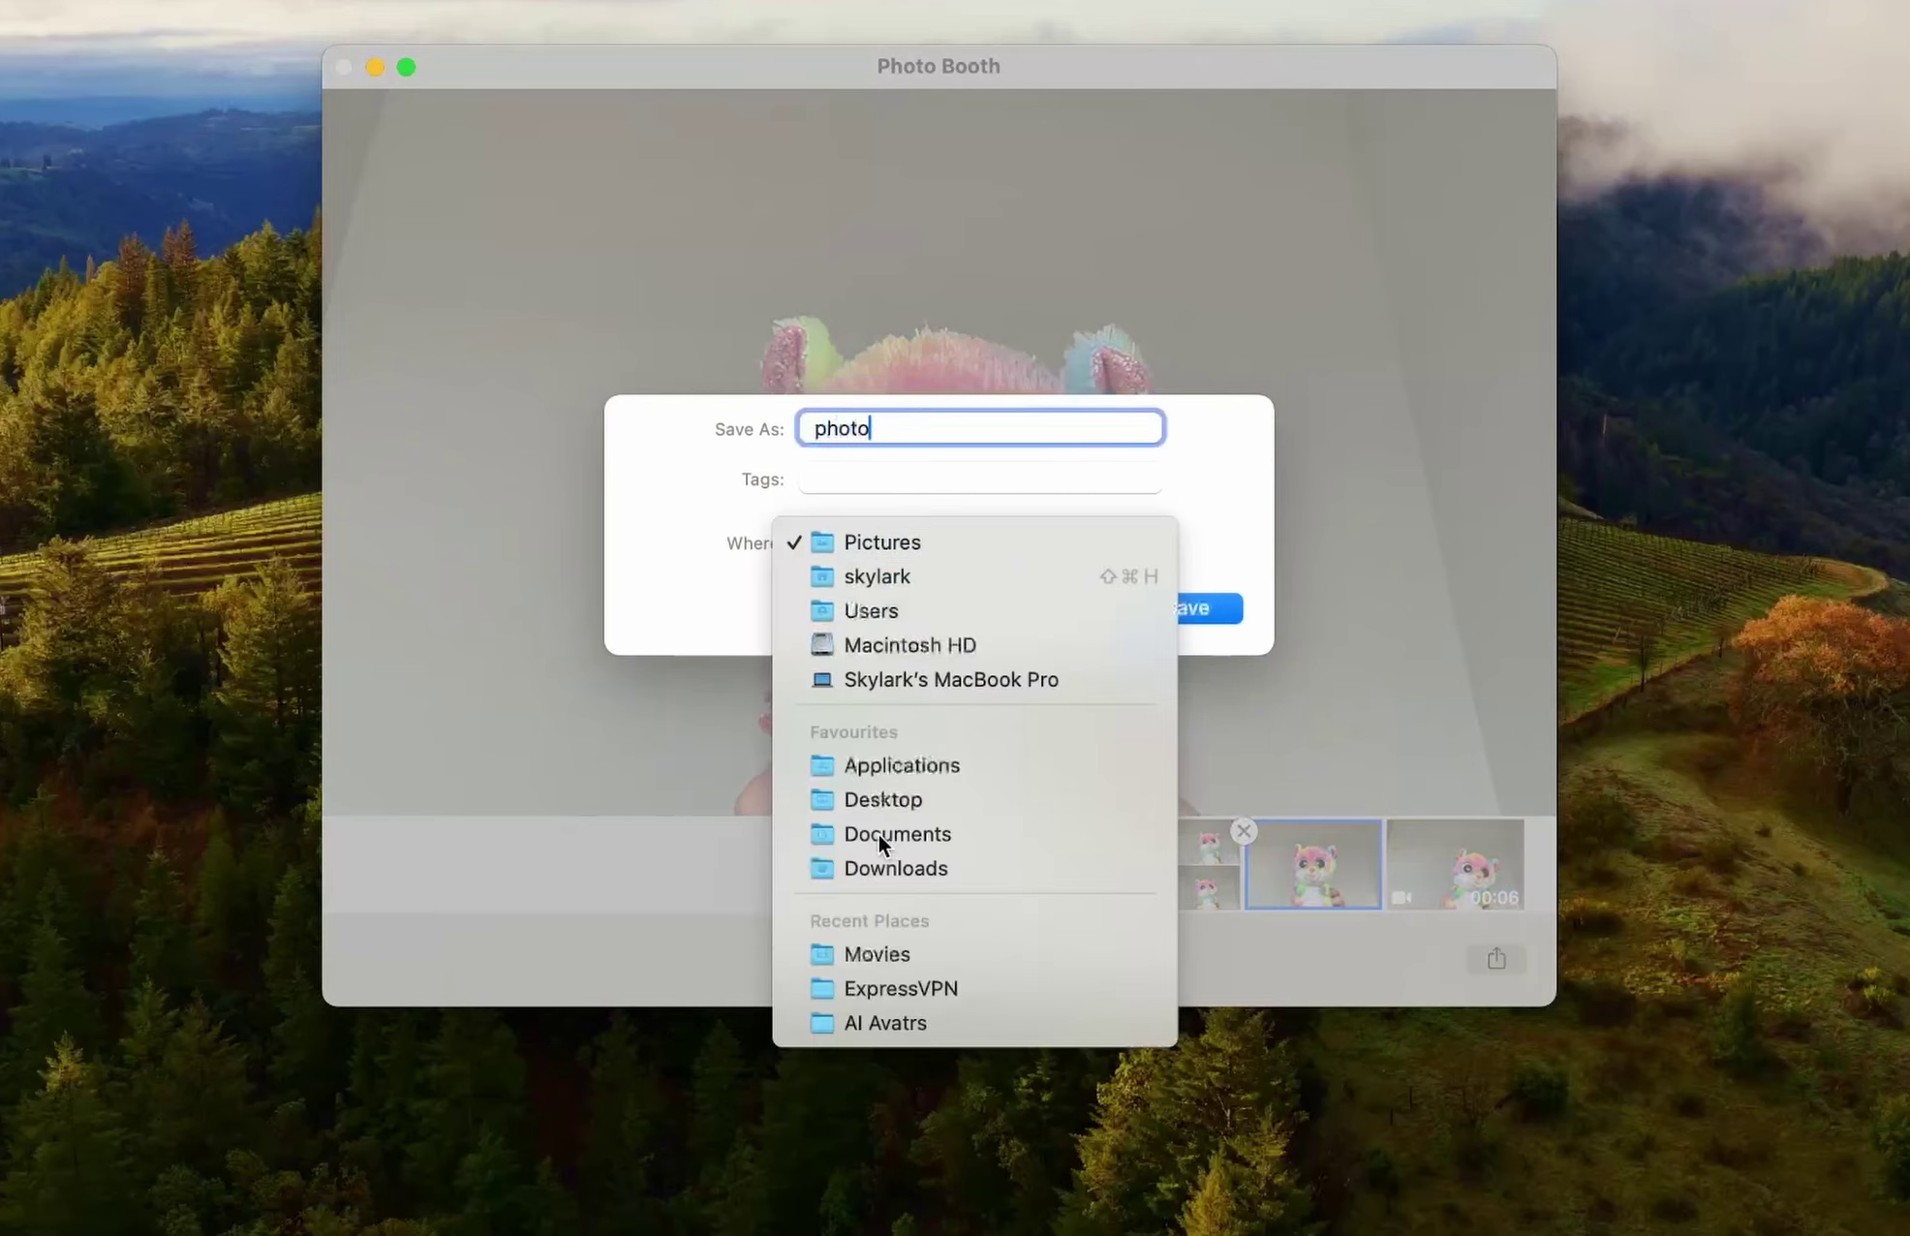
# Step: In Documents, preview and play video.mov, then preview the exported photo
pyautogui.click(1191, 604)
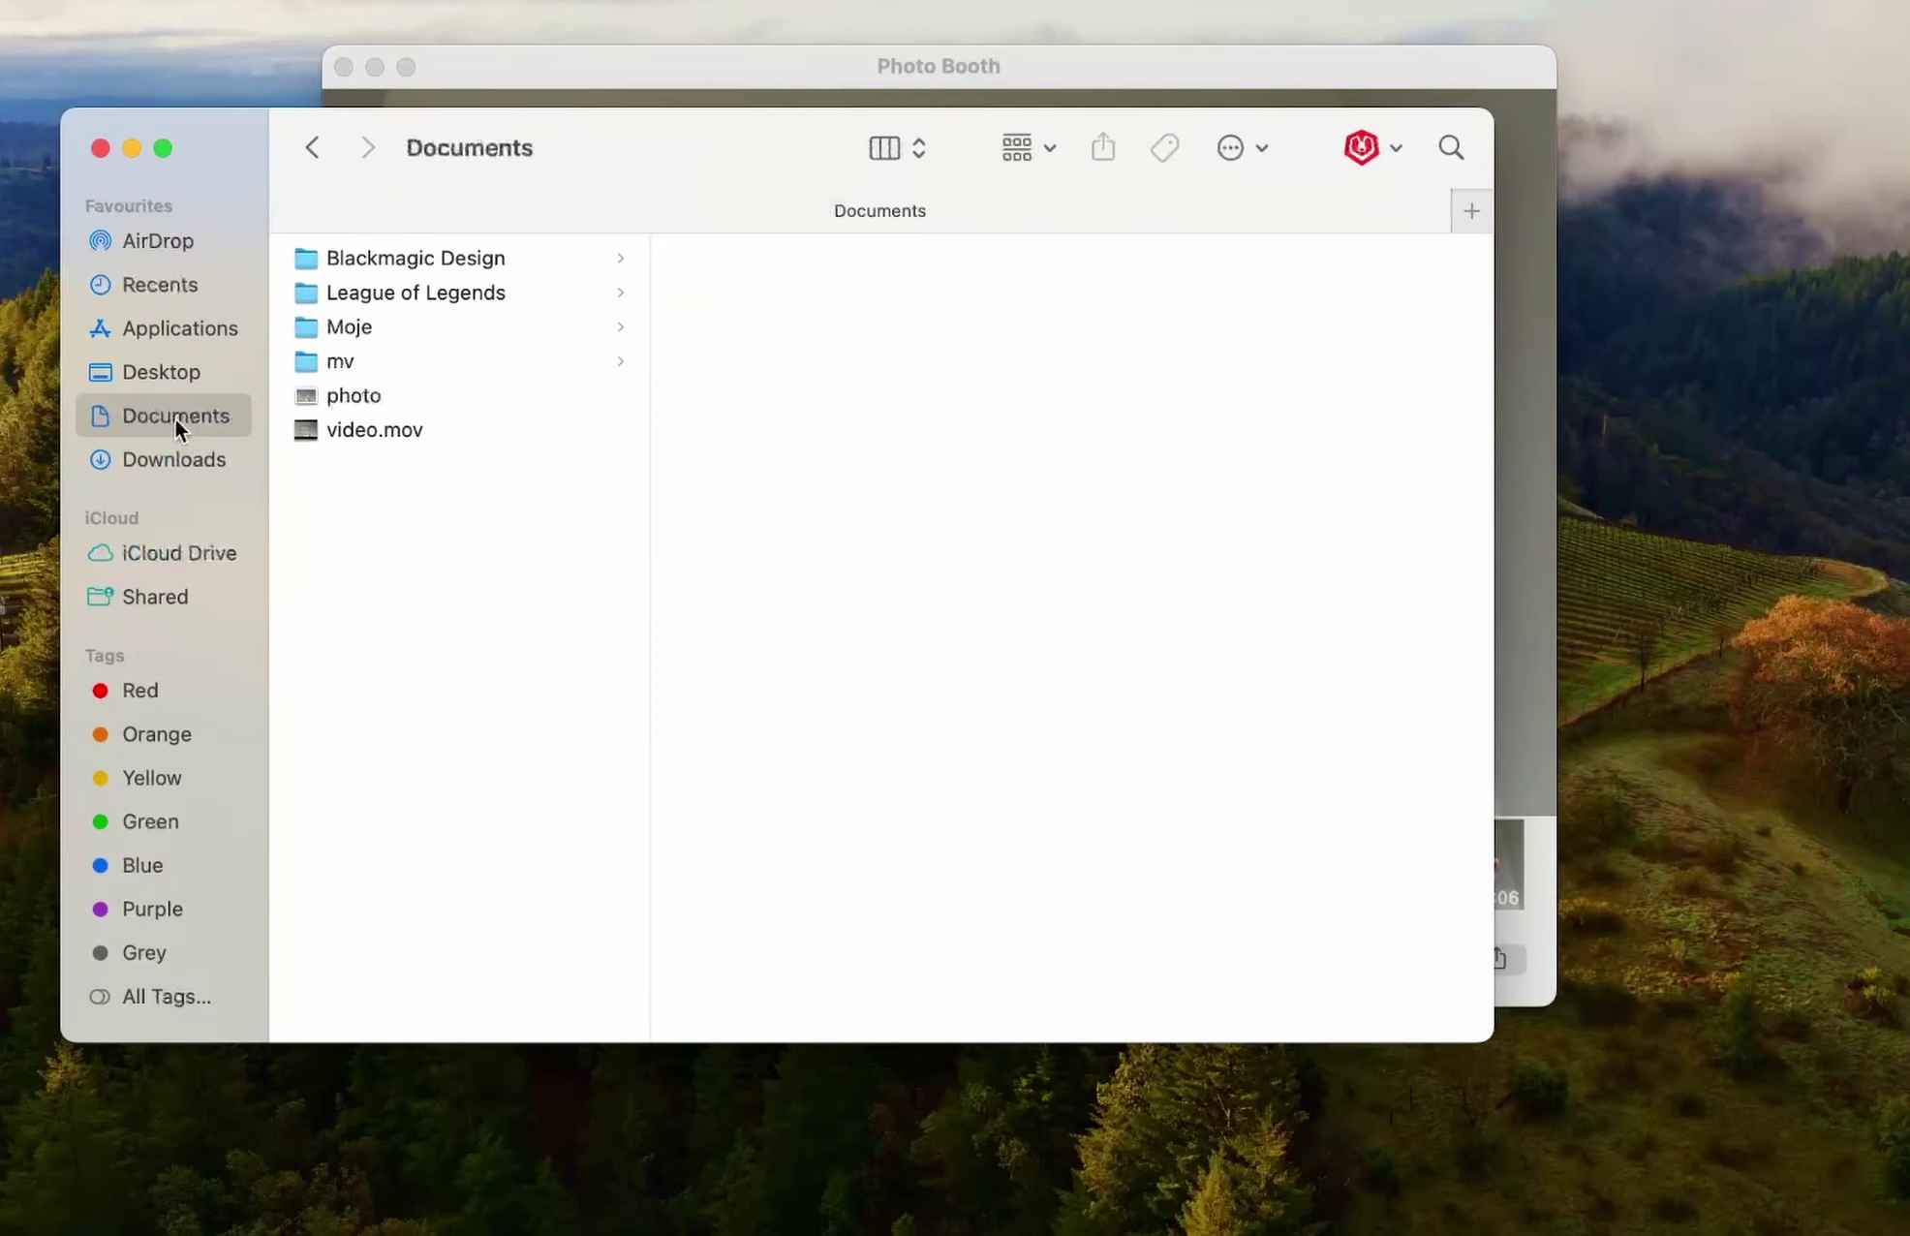
pyautogui.click(383, 426)
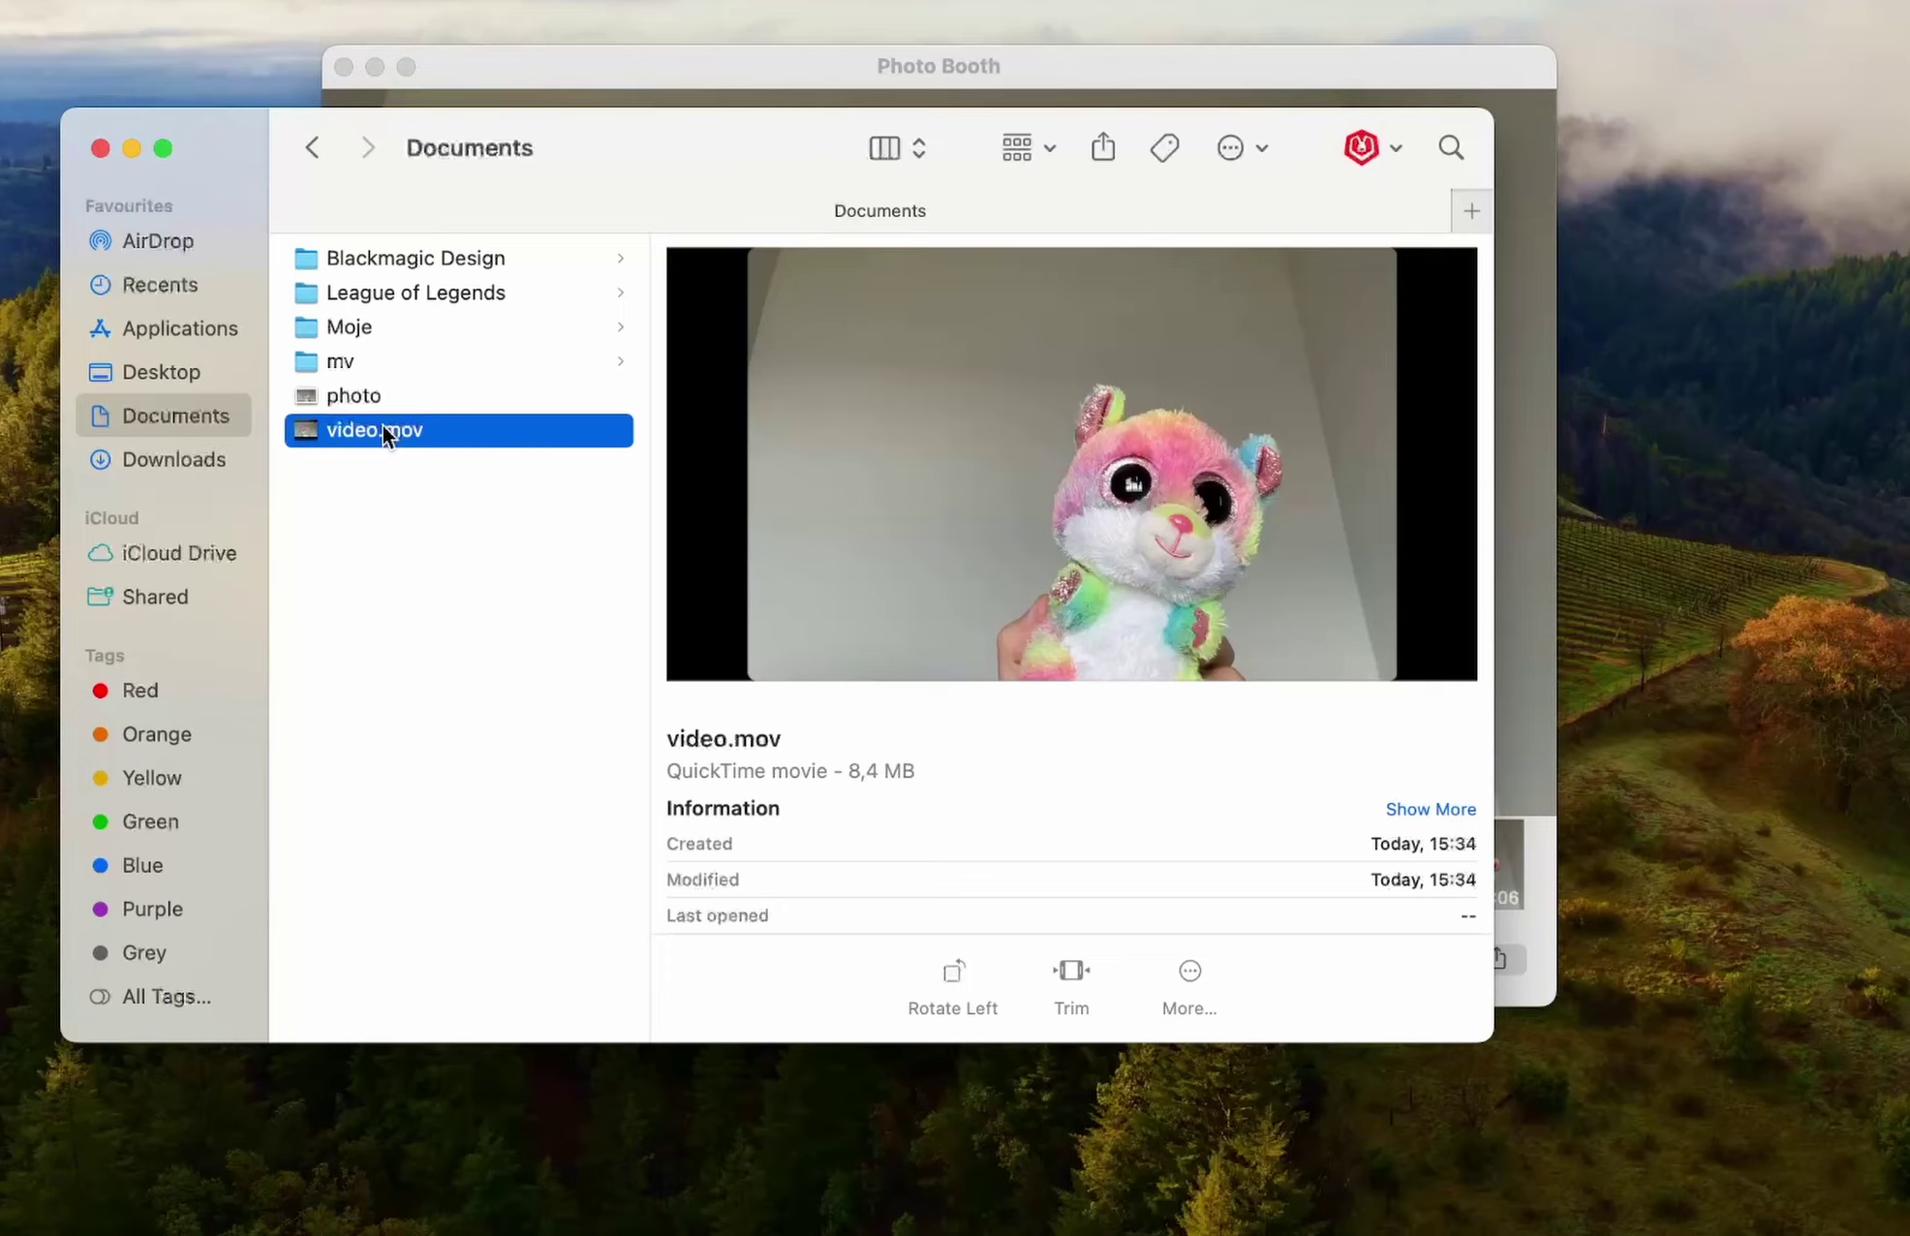
pyautogui.click(1071, 463)
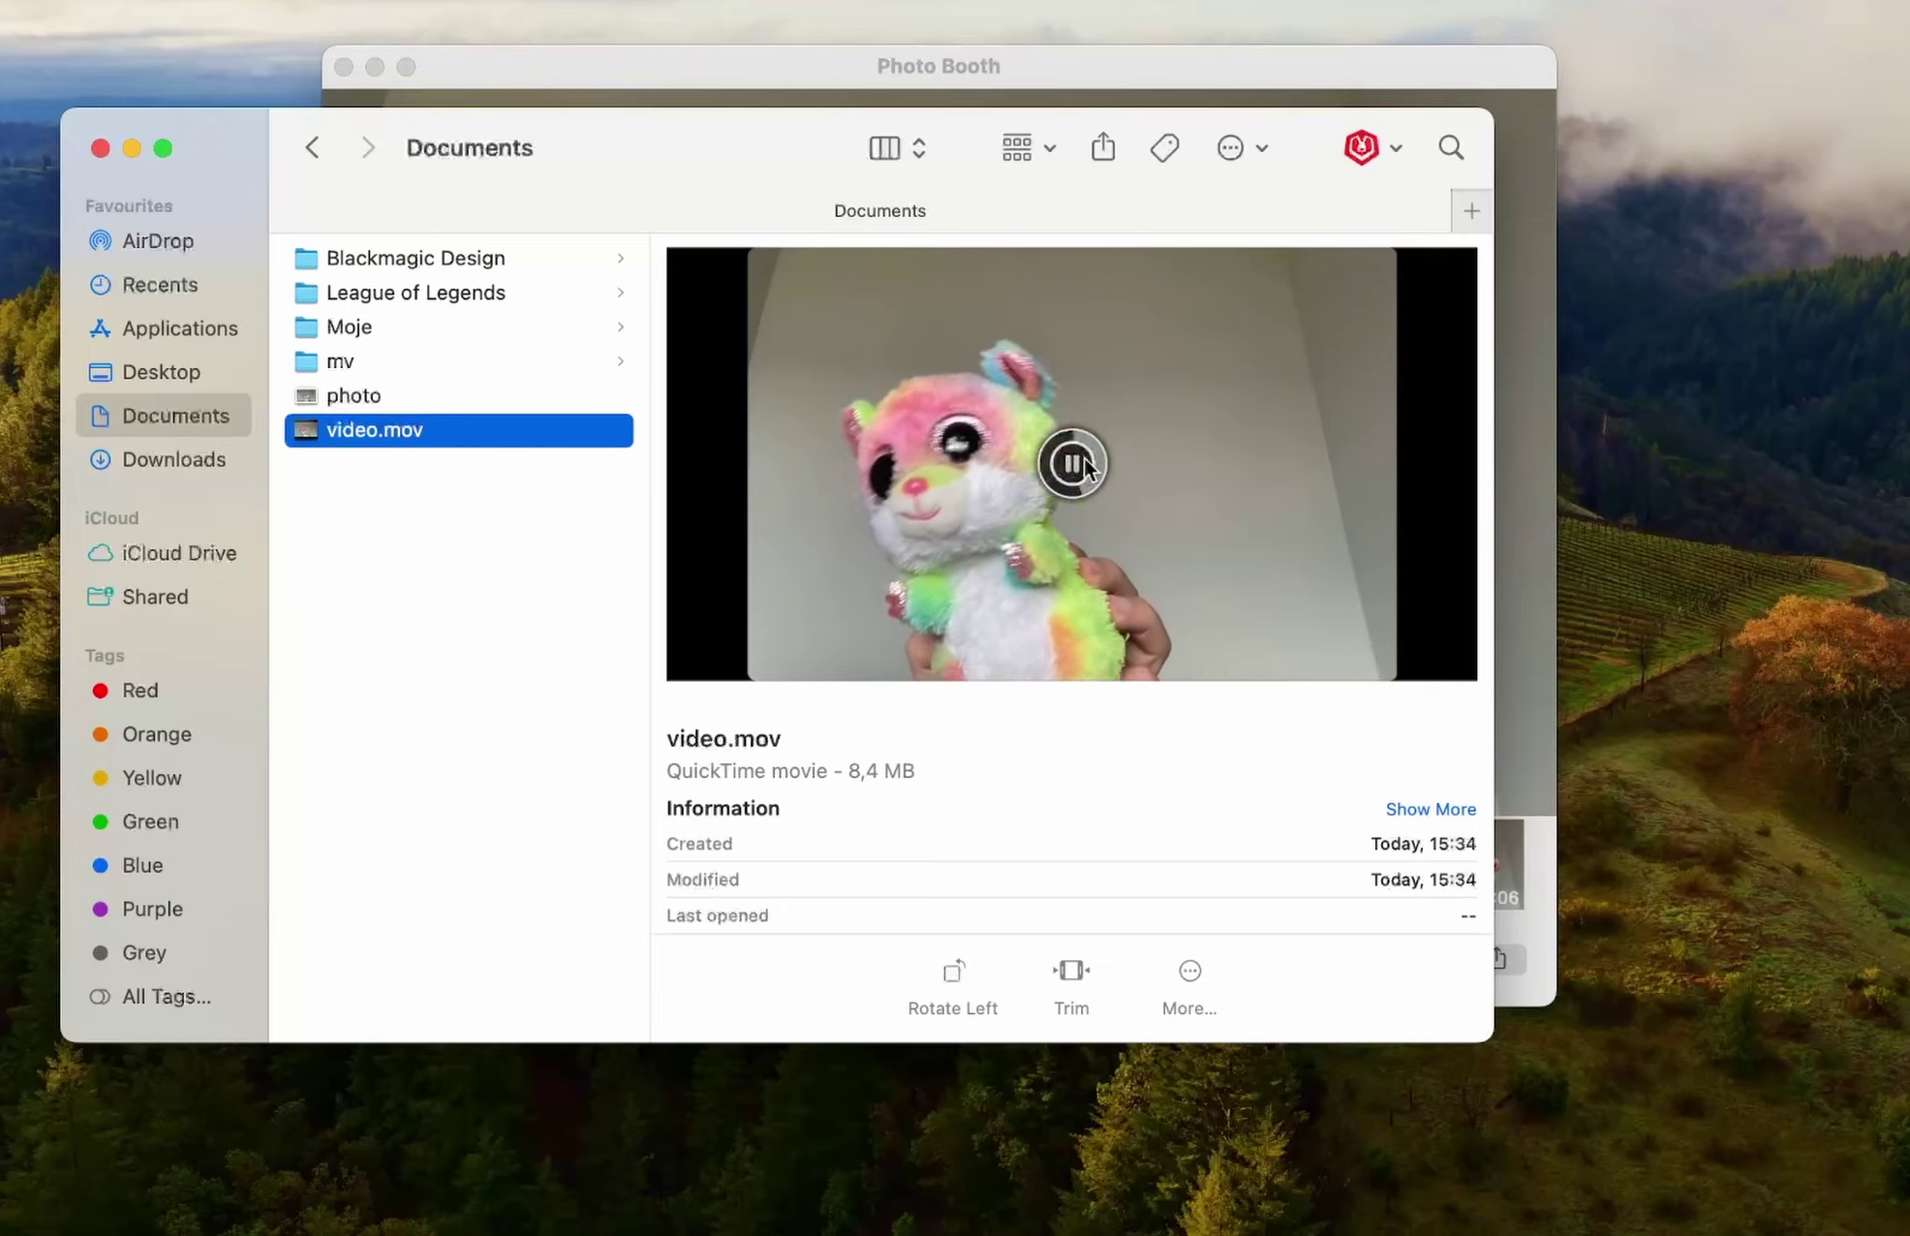
pyautogui.click(432, 396)
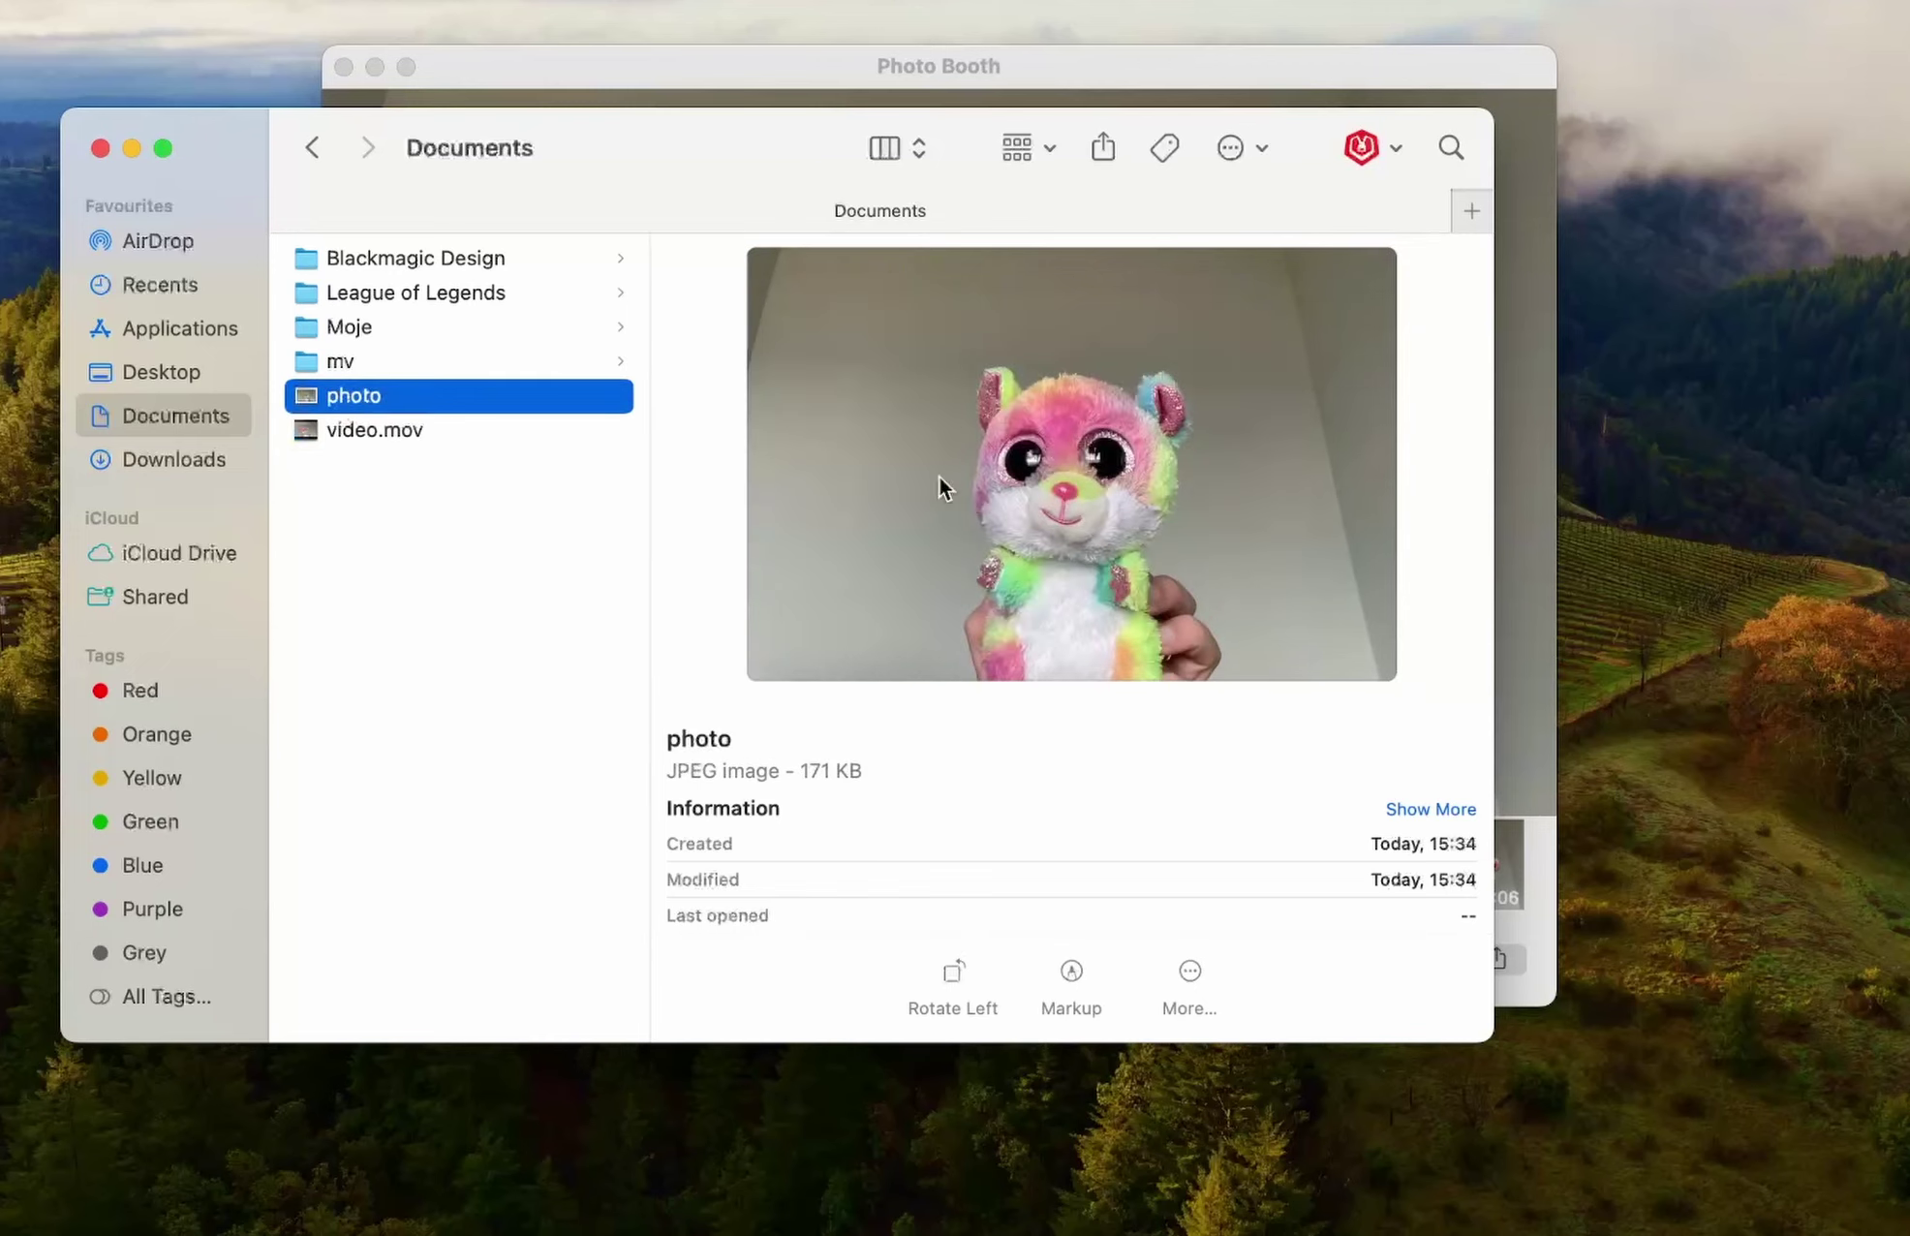